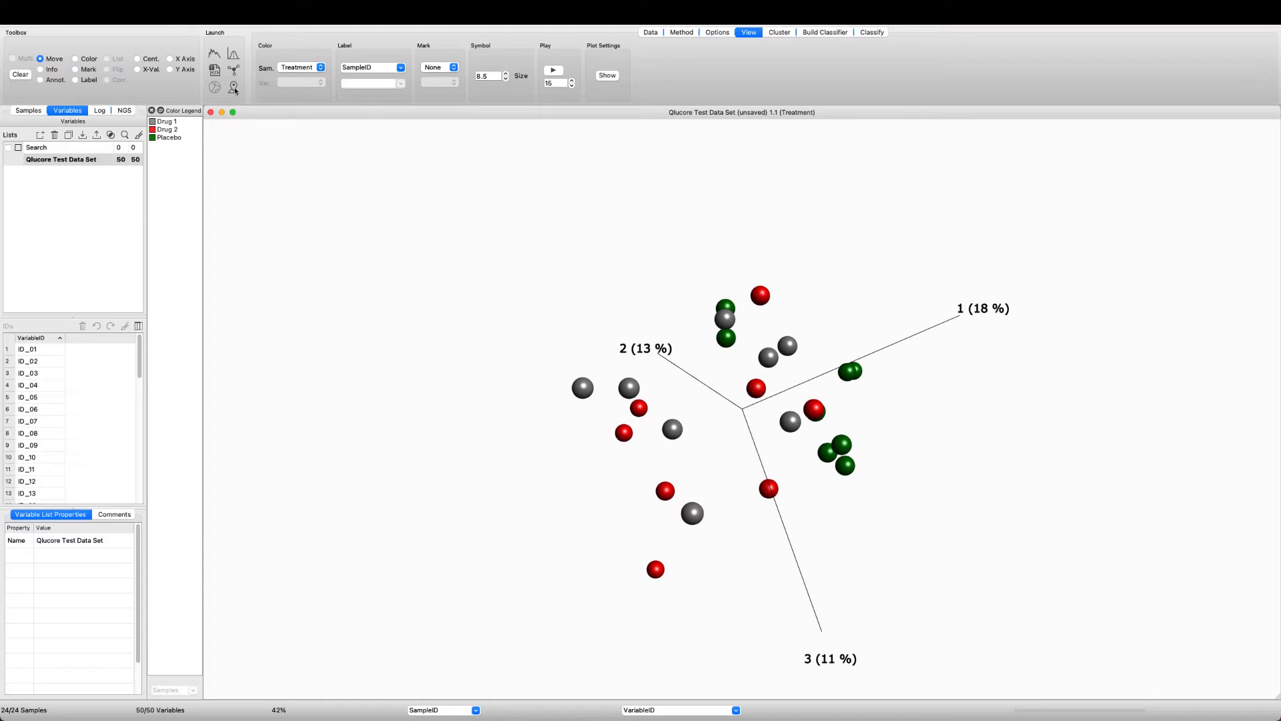
Launch the Biomarker Workbench, enlarge its window and add a Multi Group Comparison explanatory variable based on Treatment
left_click(234, 88)
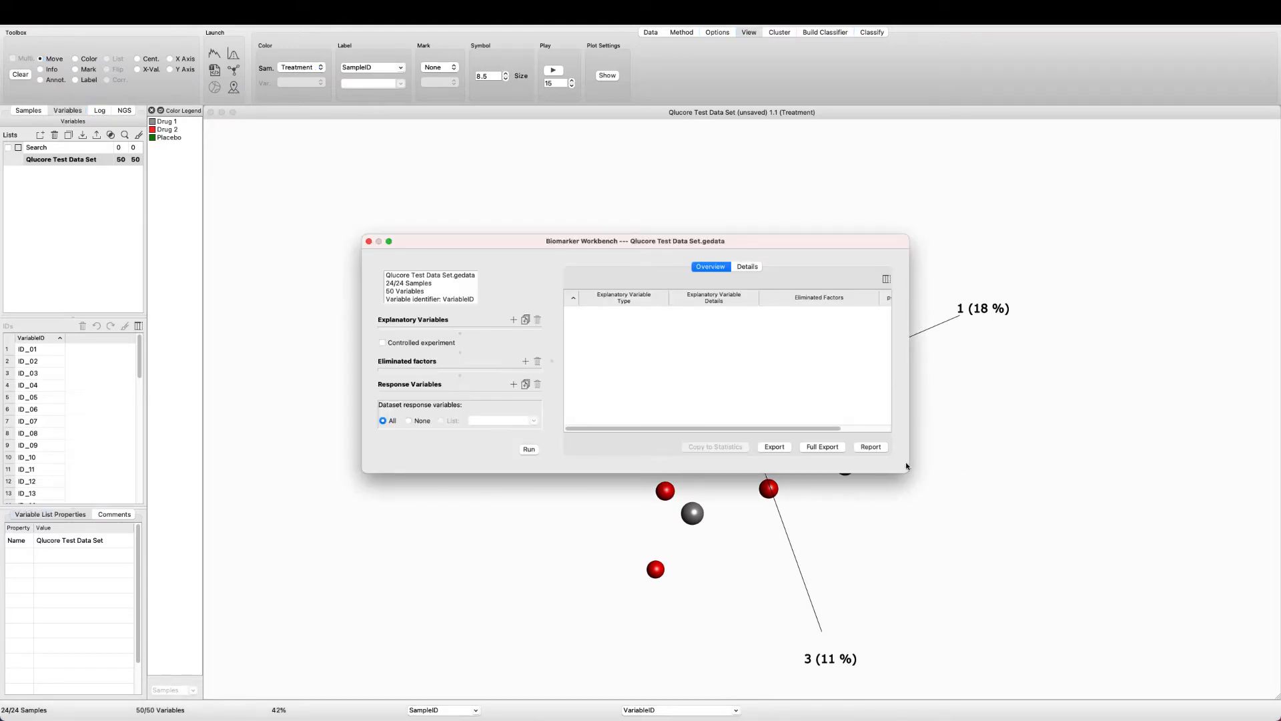
left_click_drag(907, 465, 1028, 600)
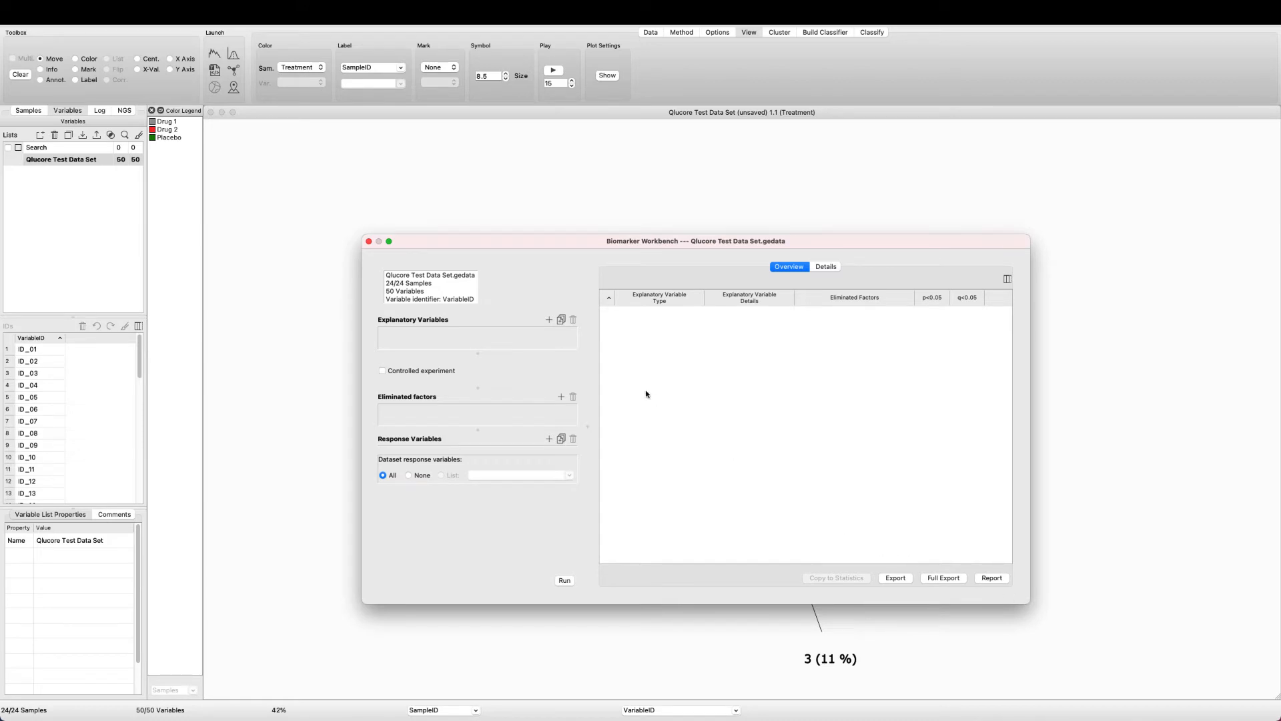
left_click(550, 320)
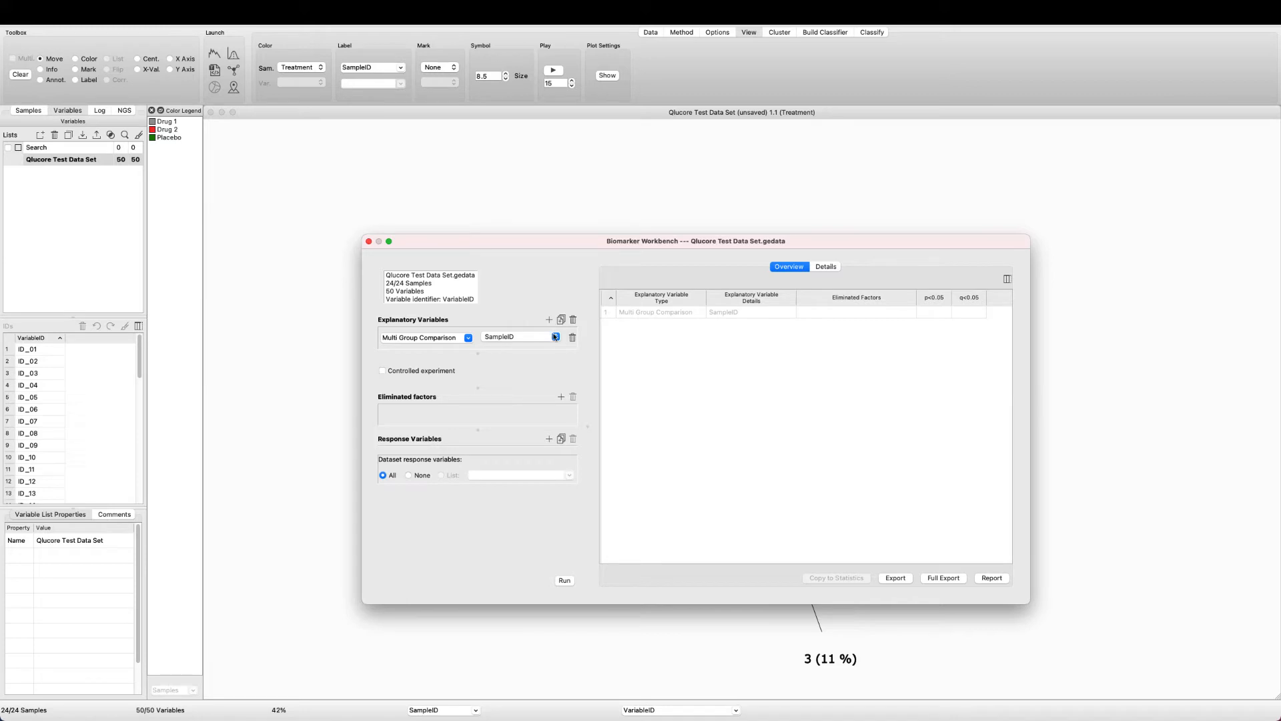
left_click(555, 337)
left_click(569, 359)
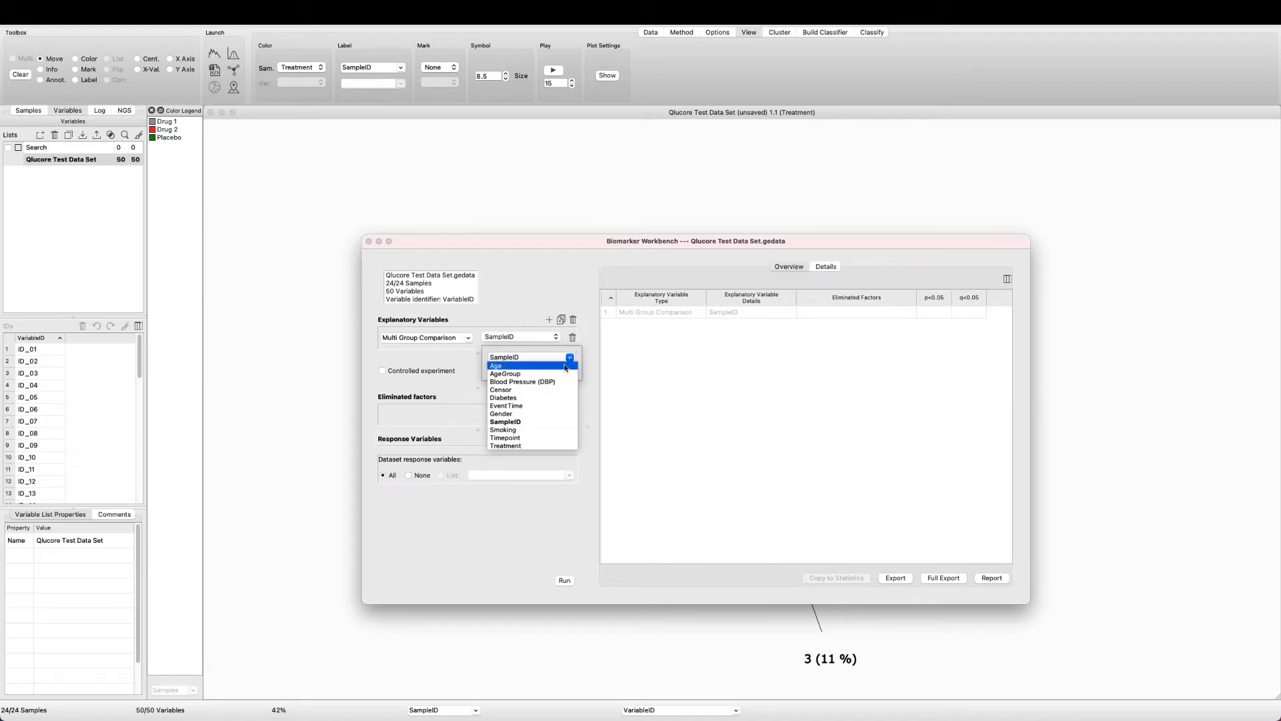
left_click(530, 445)
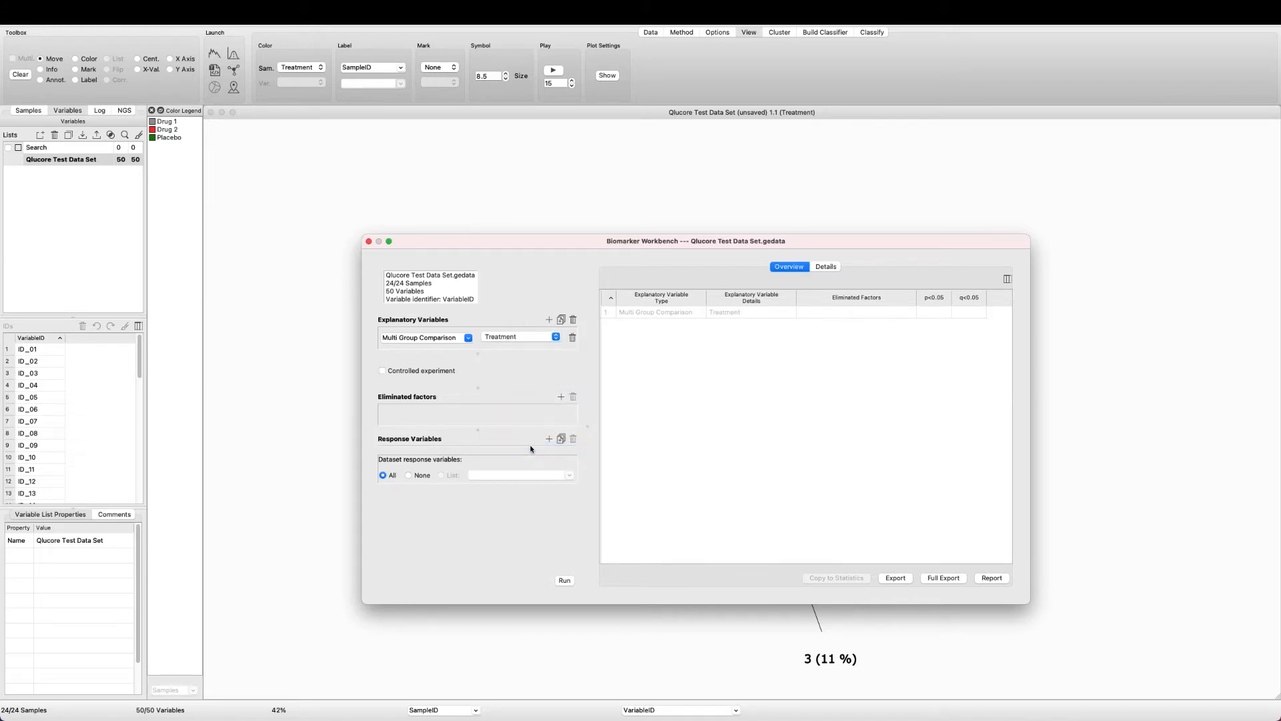
Add a second explanatory variable as a Two Group Comparison on Timepoint, comparing Post-treatment with All
left_click(549, 319)
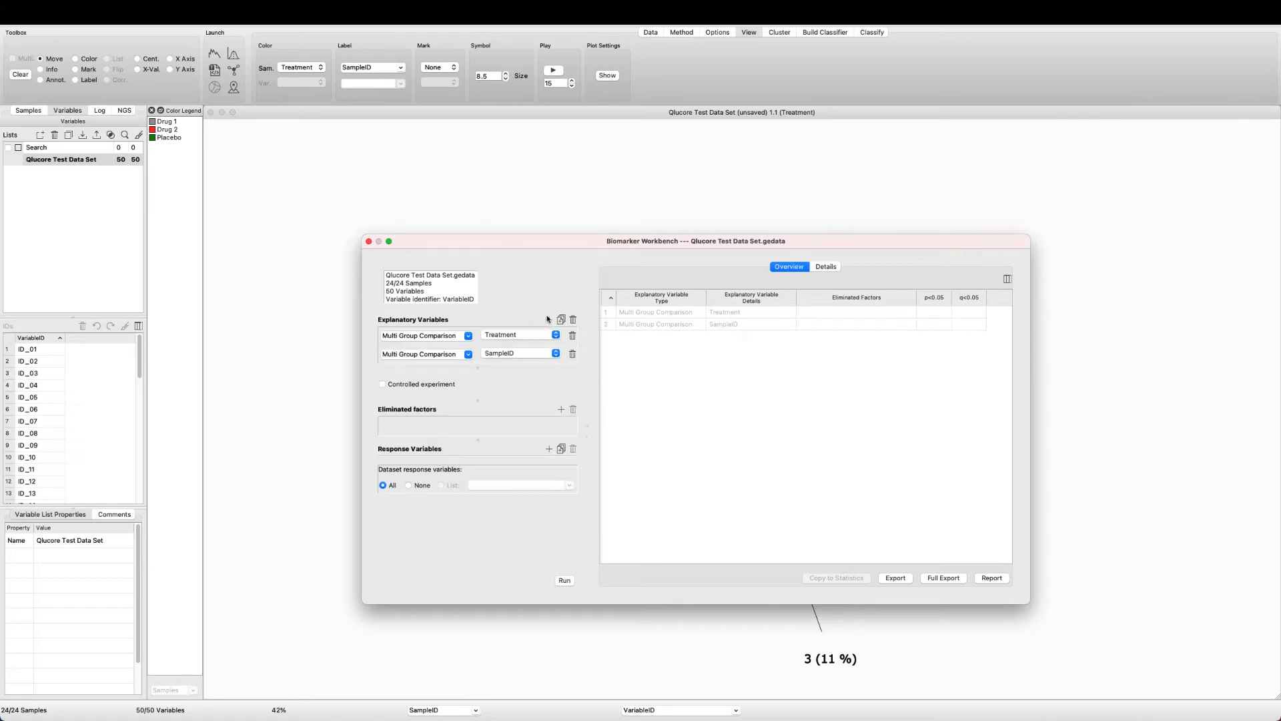
left_click(468, 354)
left_click(466, 363)
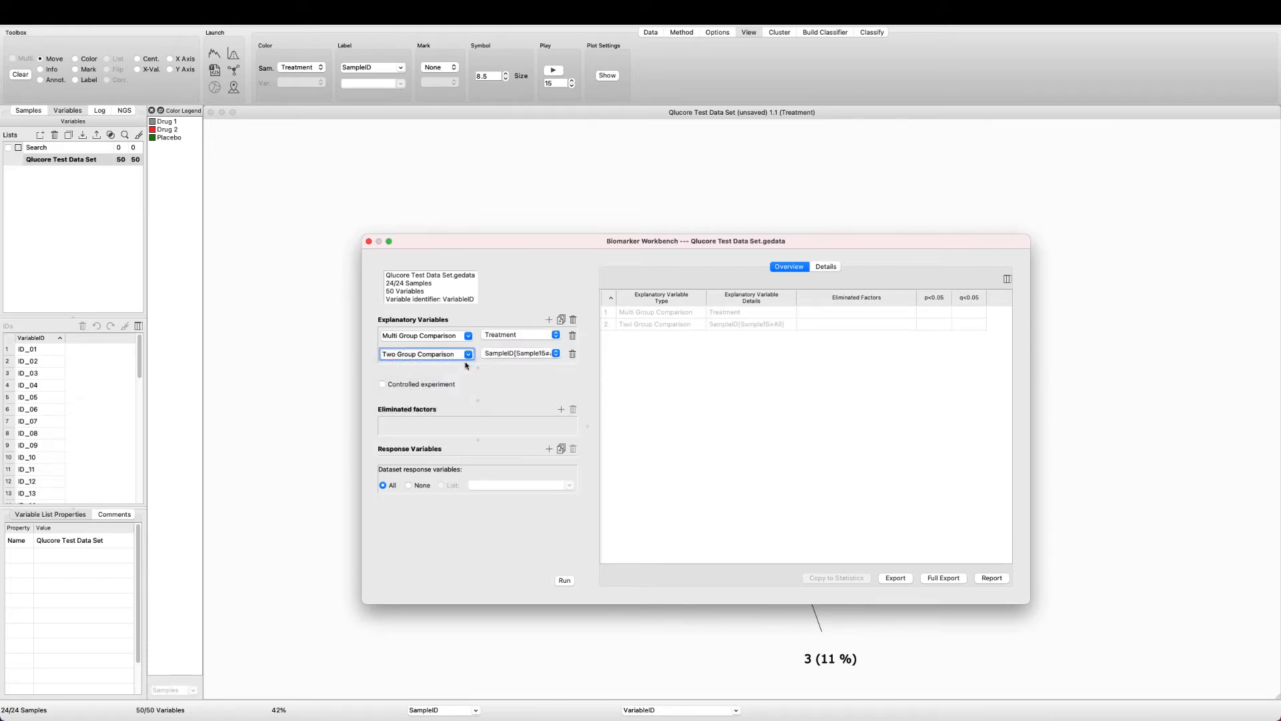
left_click(561, 355)
left_click(508, 374)
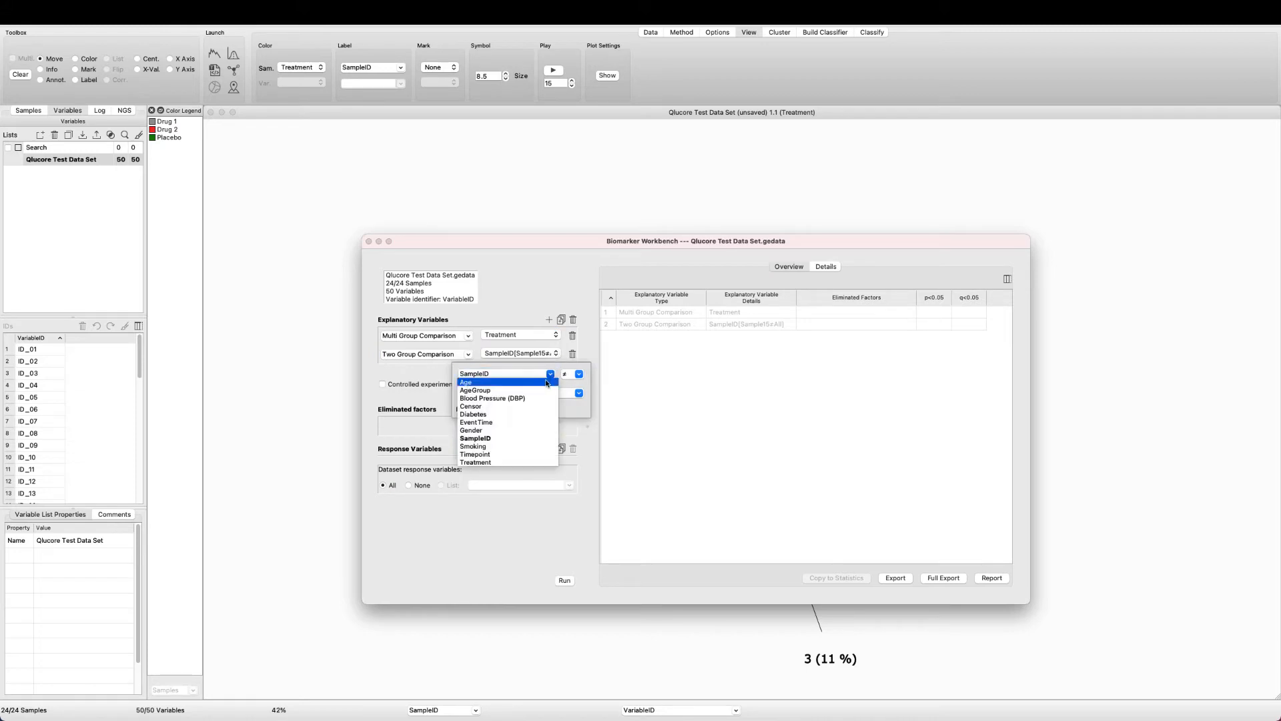
left_click(511, 453)
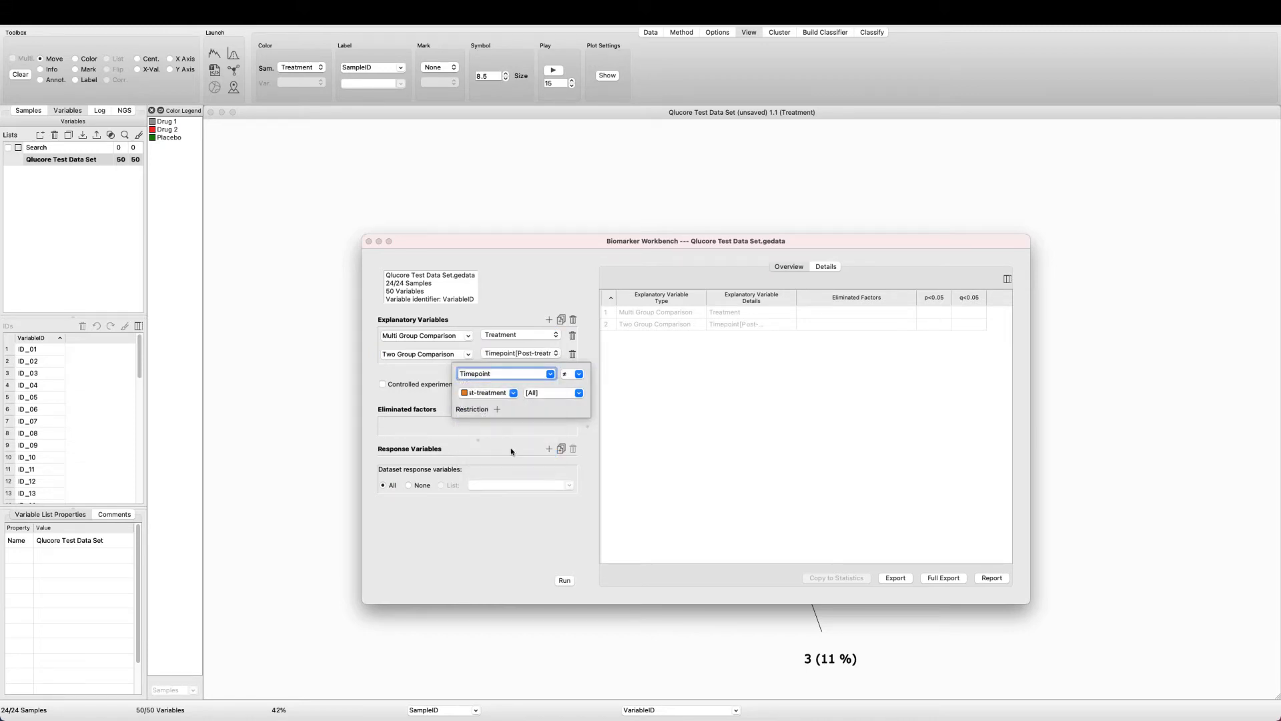
Add a third explanatory variable as a Linear Regression on Age with the condition r>0
left_click(549, 319)
left_click(469, 372)
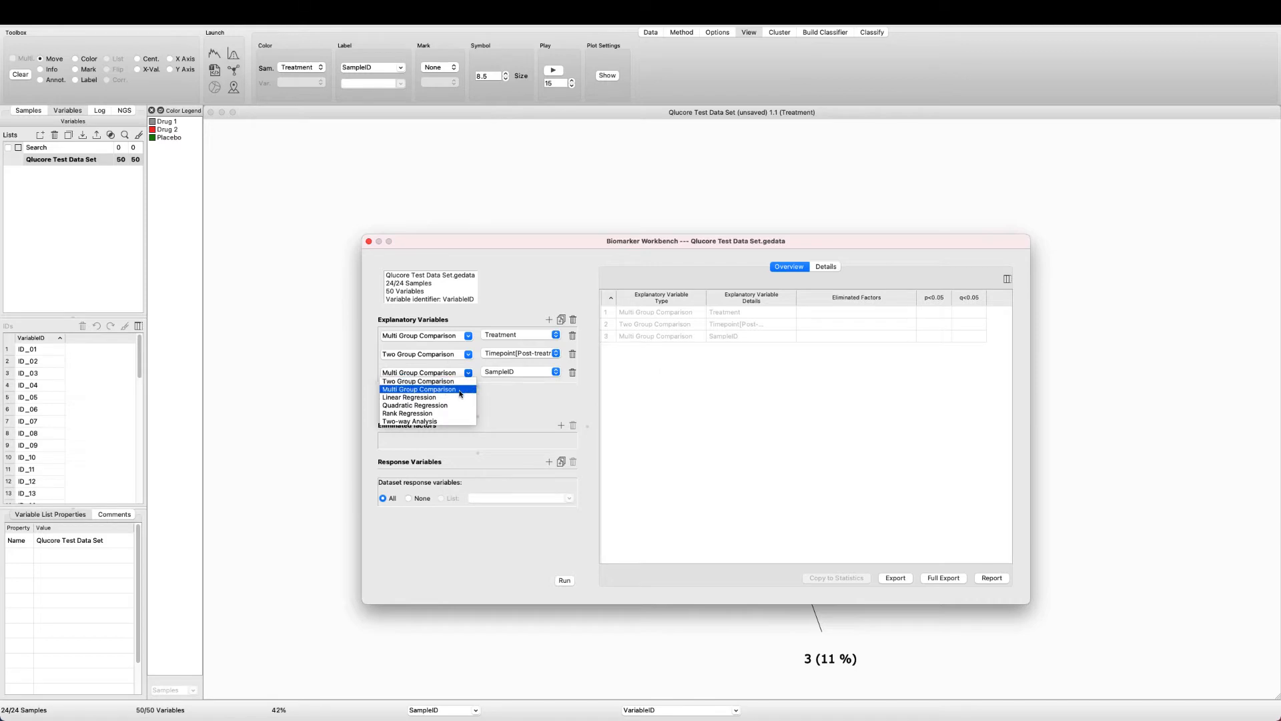
left_click(427, 397)
left_click(553, 373)
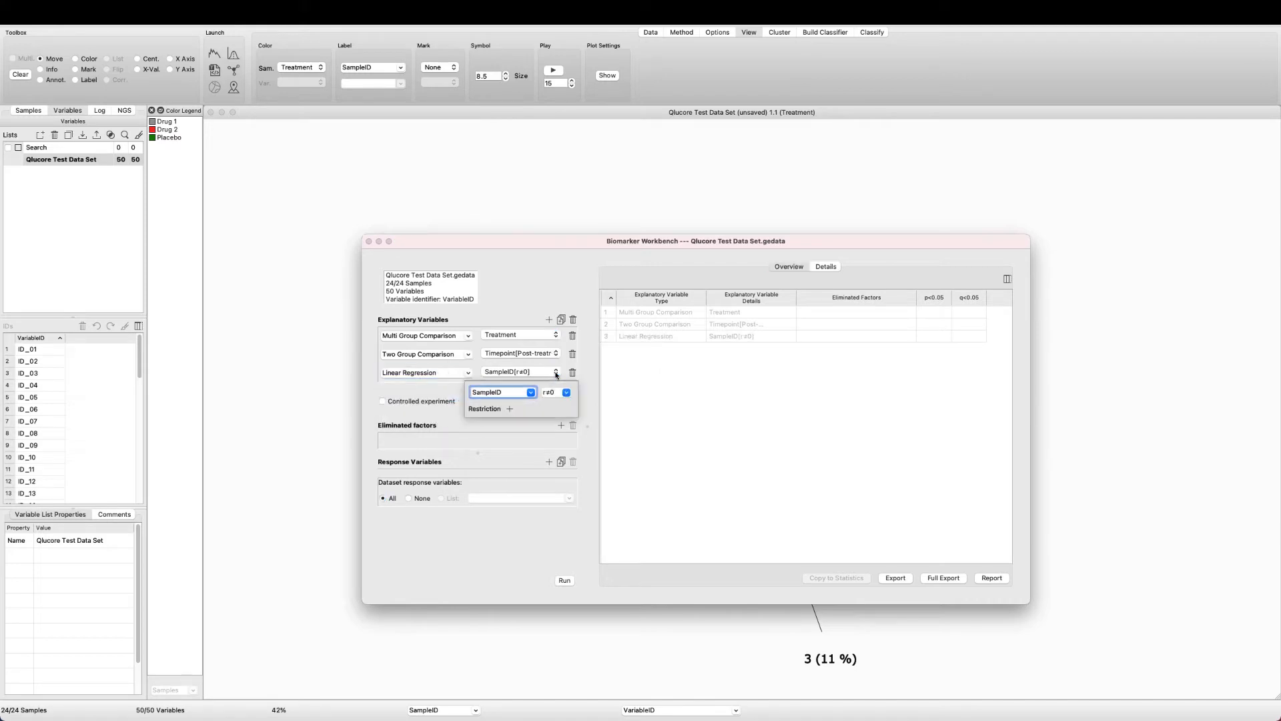
left_click(532, 392)
left_click(518, 402)
left_click(566, 392)
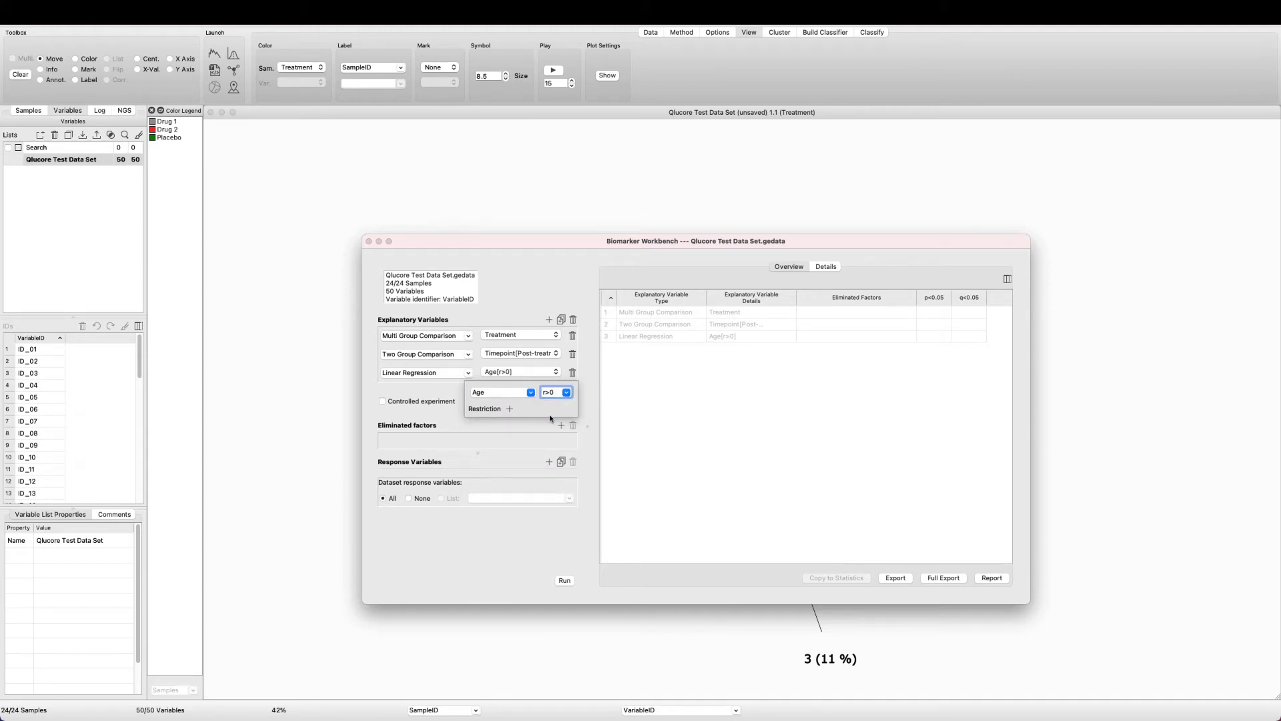
Add an eliminated factor of type Two Group on Gender, with Male against All
left_click(559, 425)
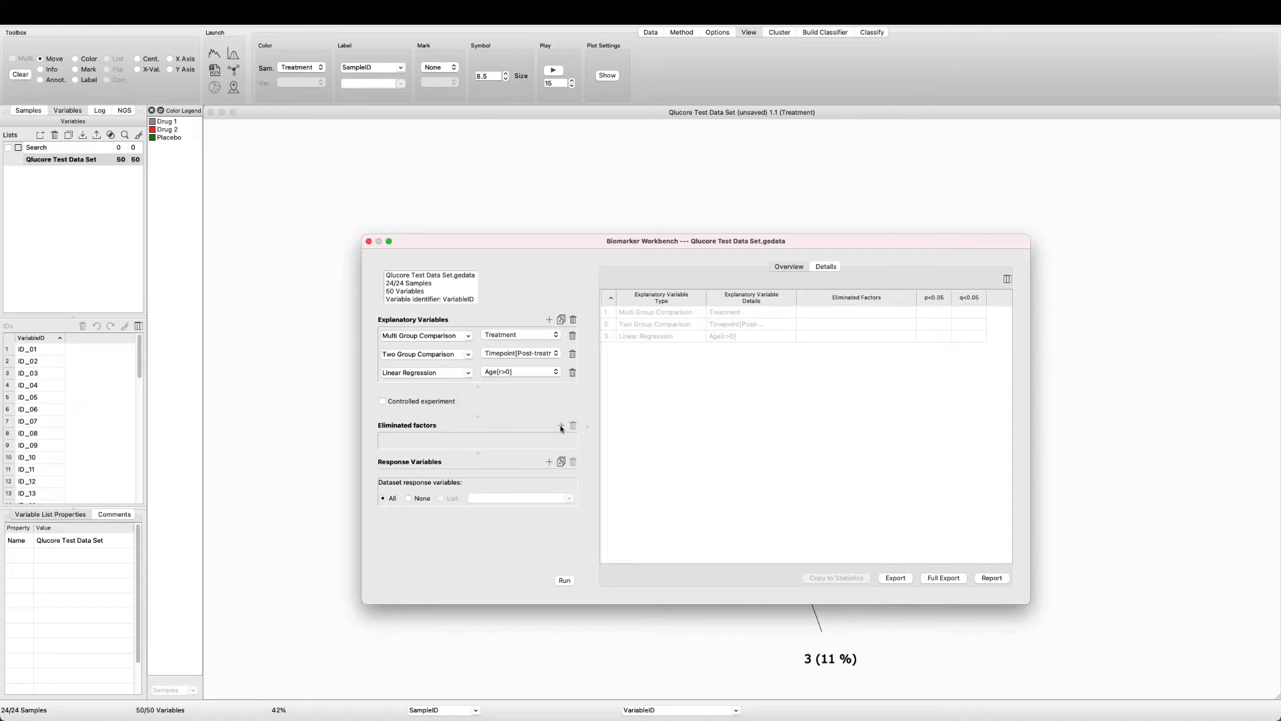
left_click(561, 425)
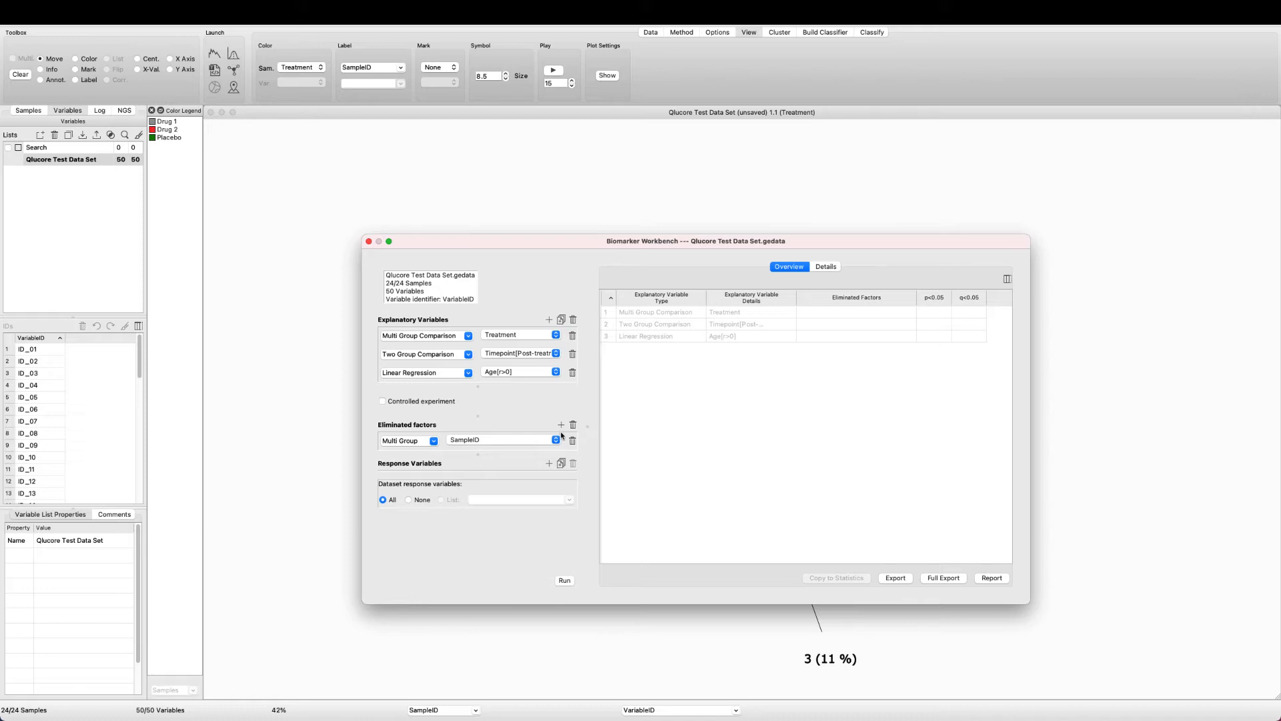
left_click(434, 441)
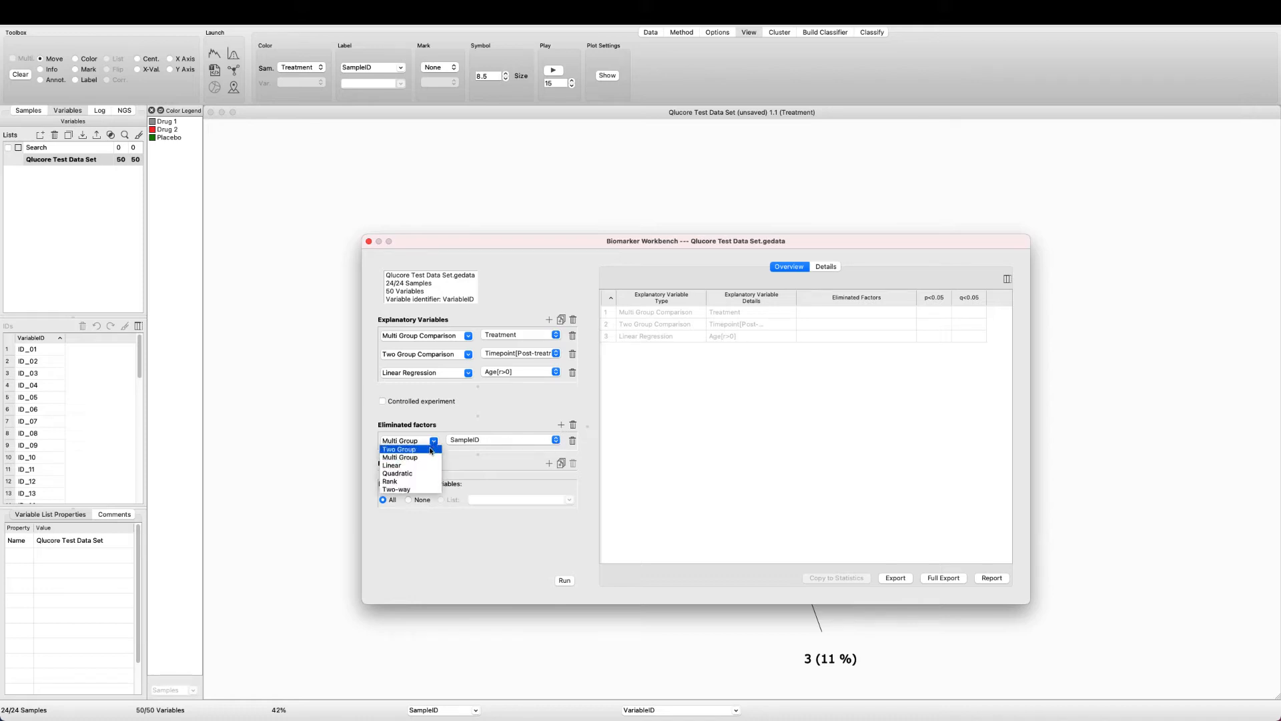
left_click(399, 449)
left_click(556, 440)
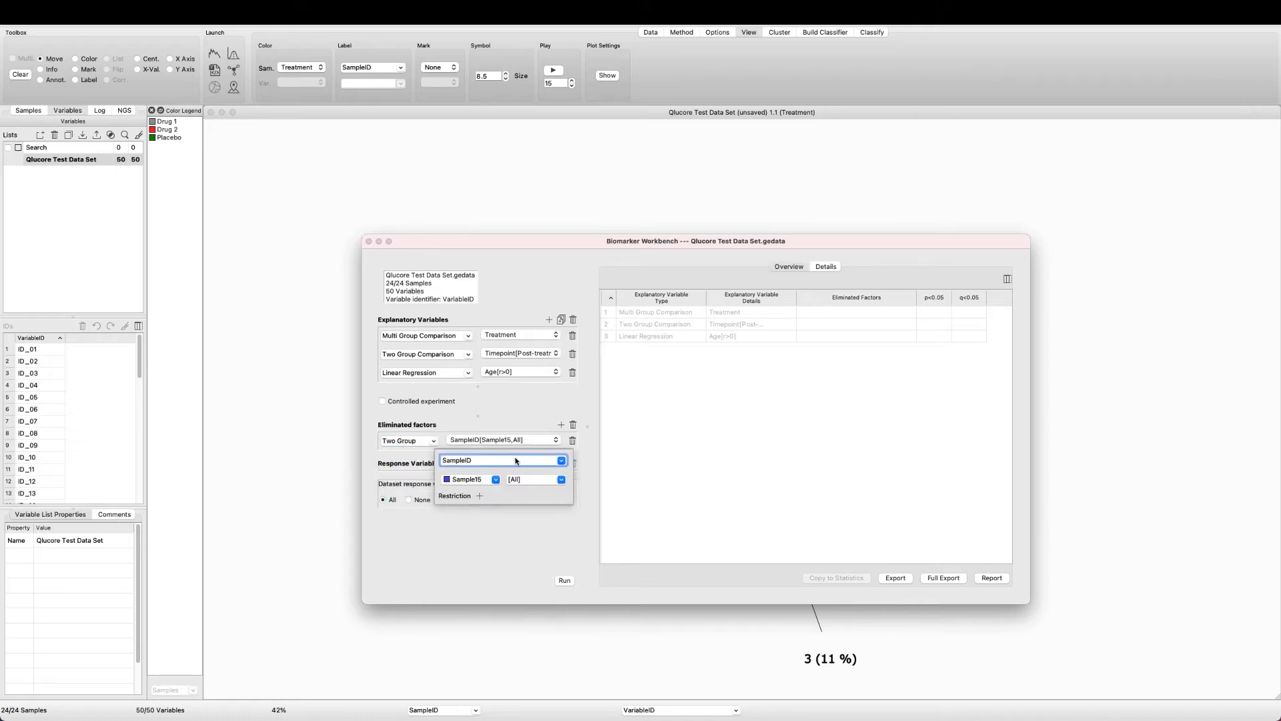
left_click(558, 462)
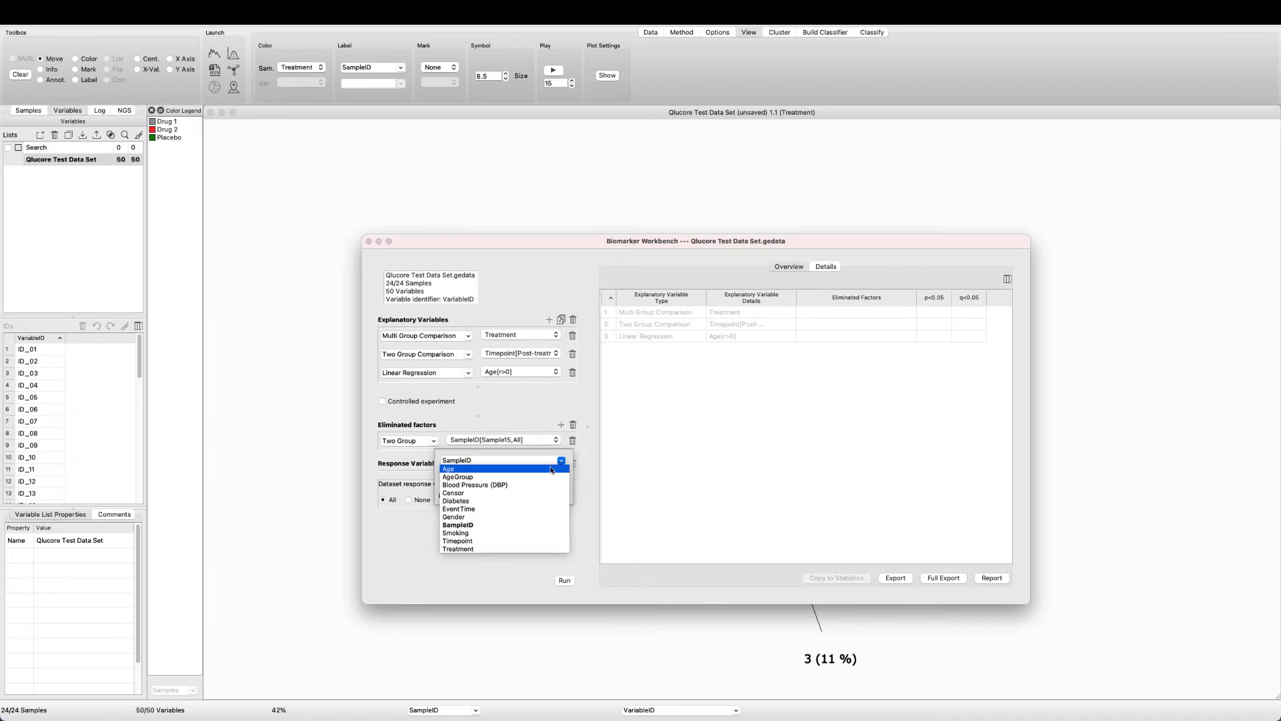
left_click(505, 518)
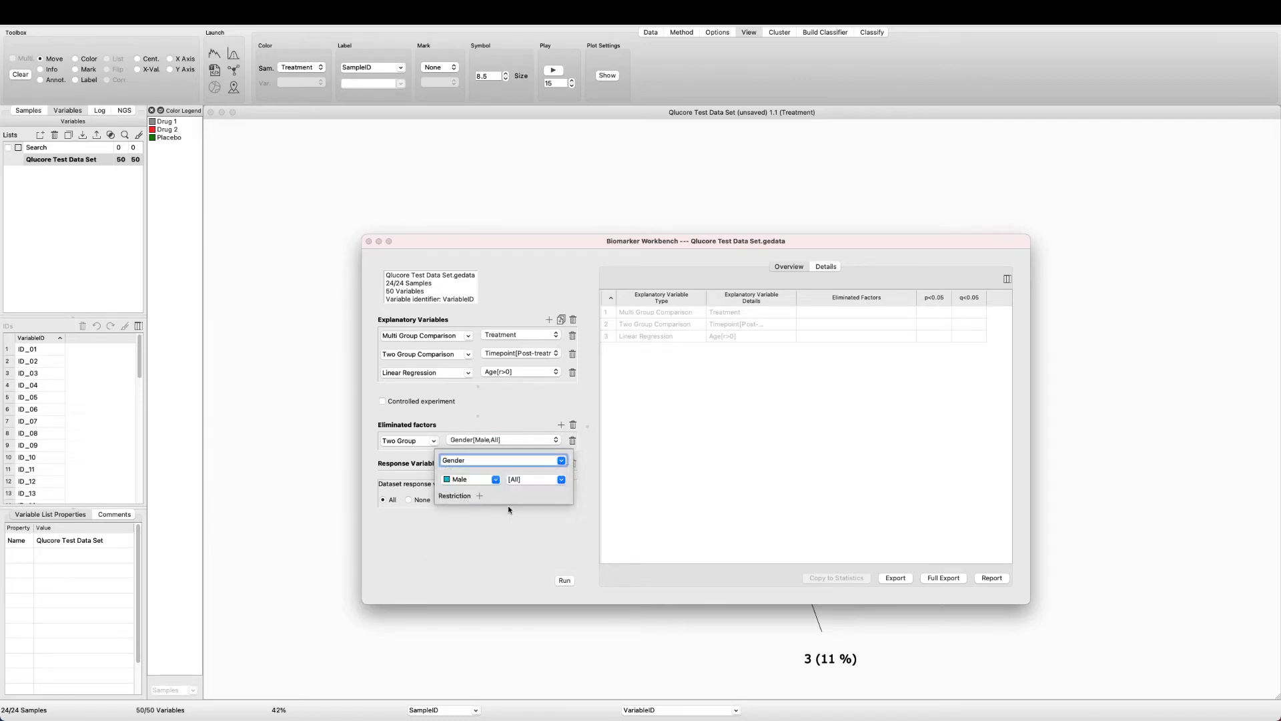
left_click(491, 410)
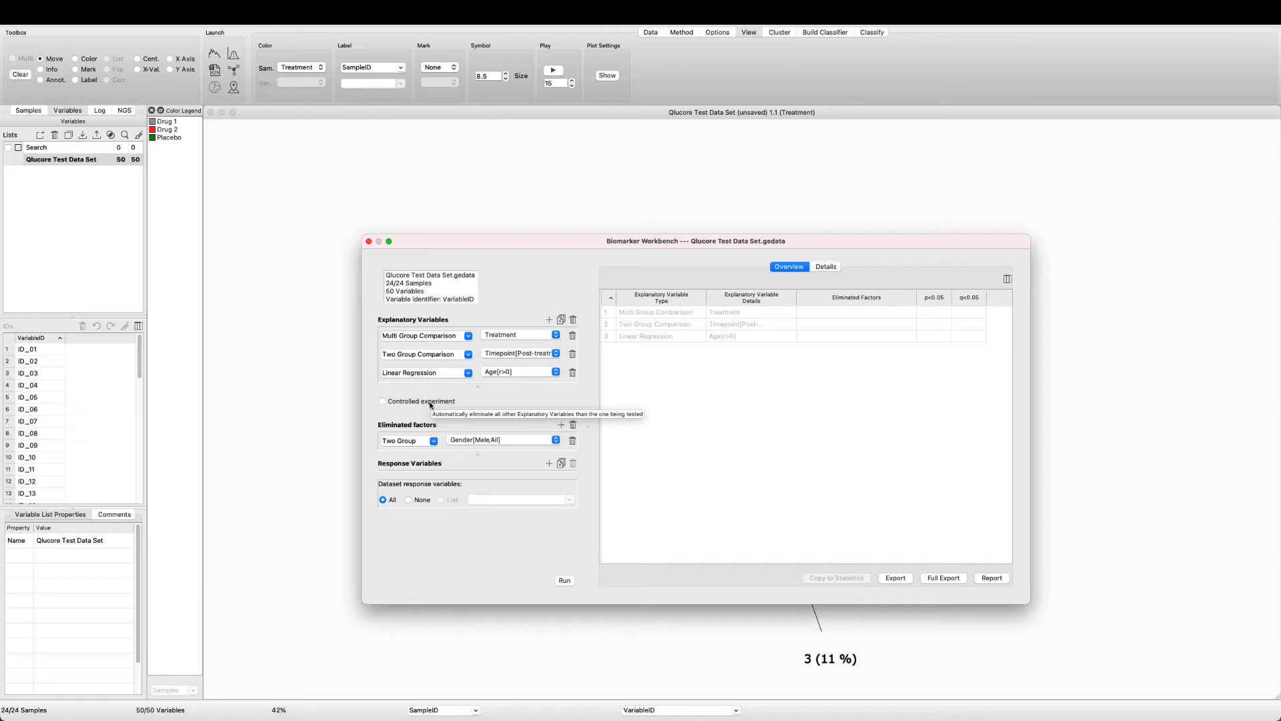
Run the biomarker analysis and show the detailed results for each response variable
left_click(563, 581)
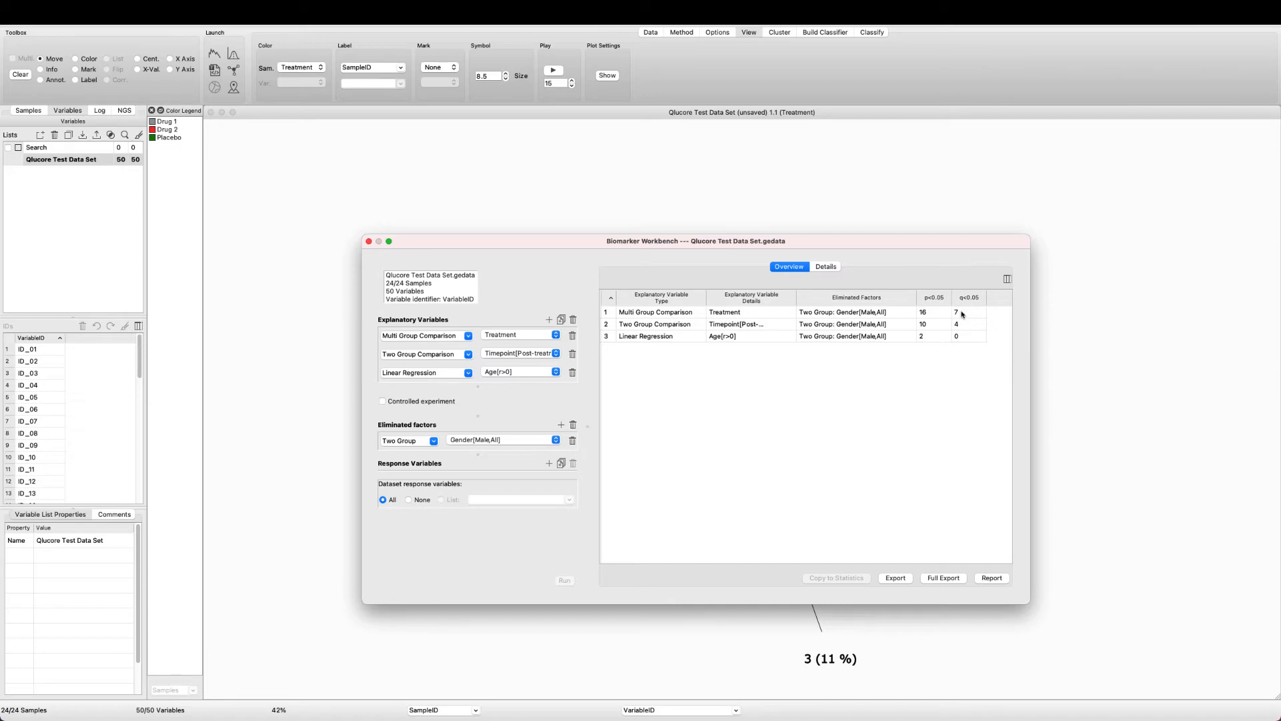
left_click(832, 269)
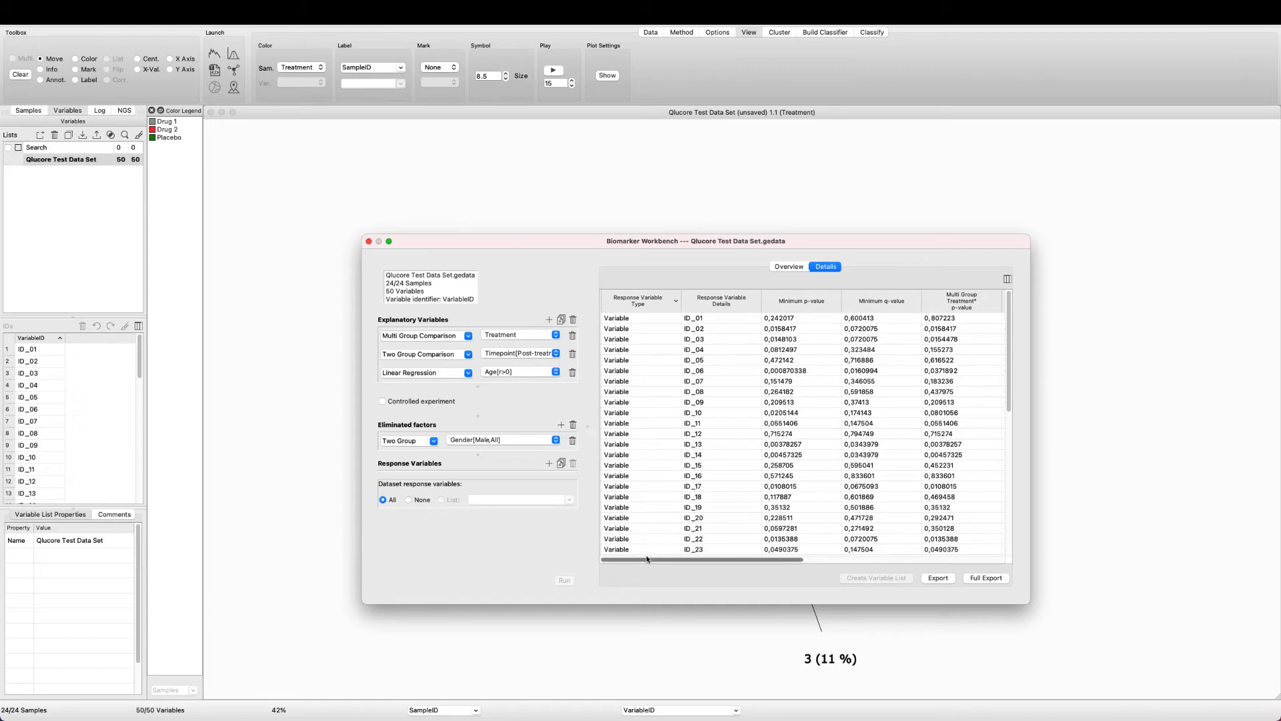
left_click_drag(646, 563, 584, 537)
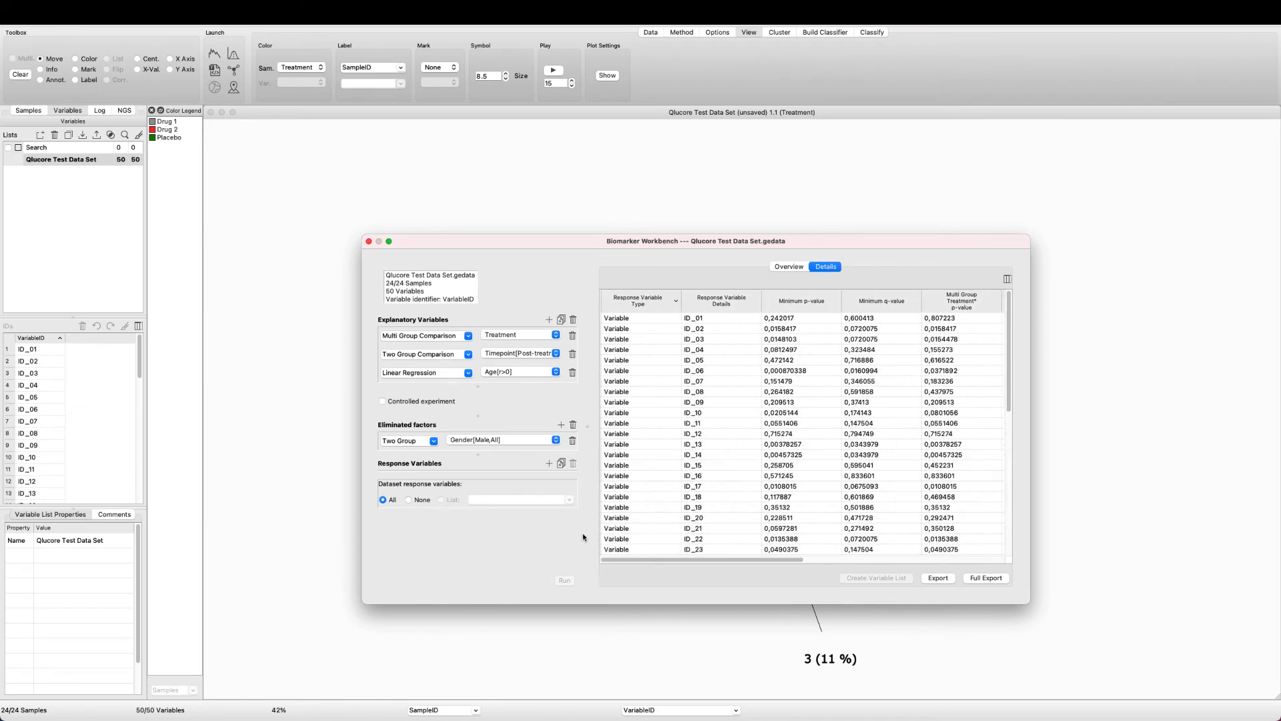
Hide the Minimum q-value and Minimum p-value columns in the details table and show the Symbol column
left_click(1008, 279)
left_click(1028, 364)
left_click(1009, 279)
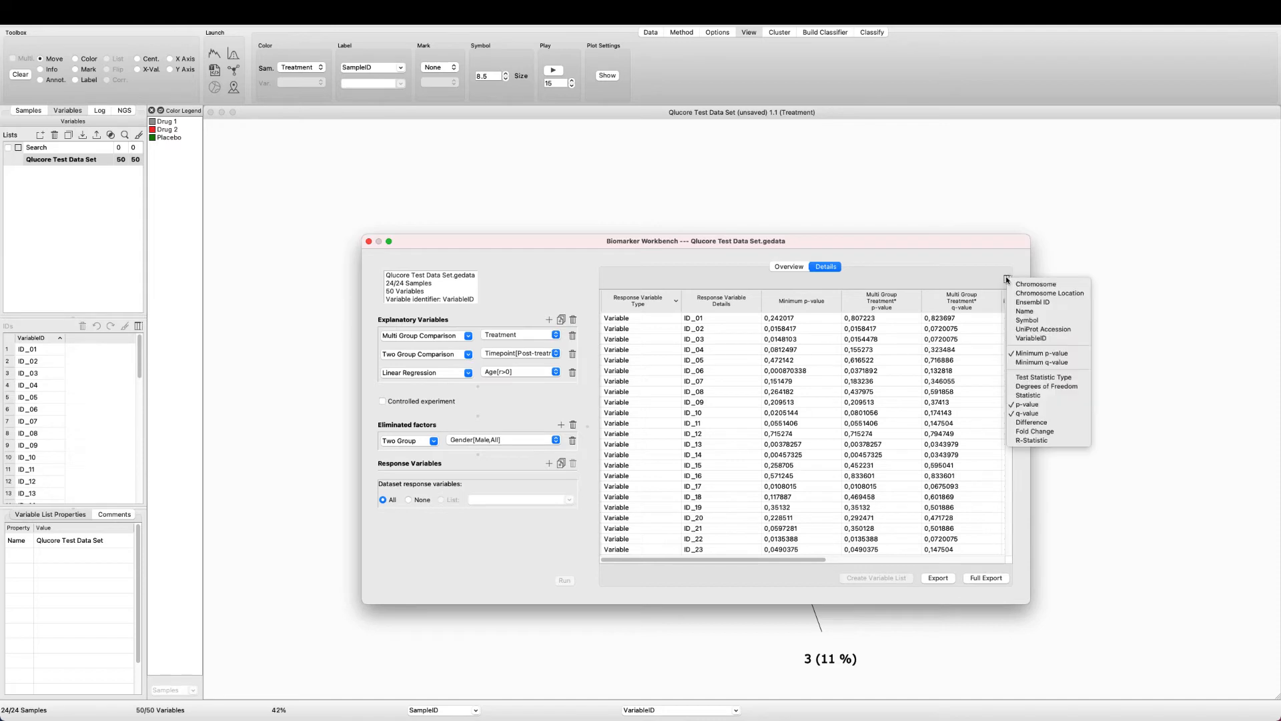
left_click(1021, 352)
left_click(1007, 279)
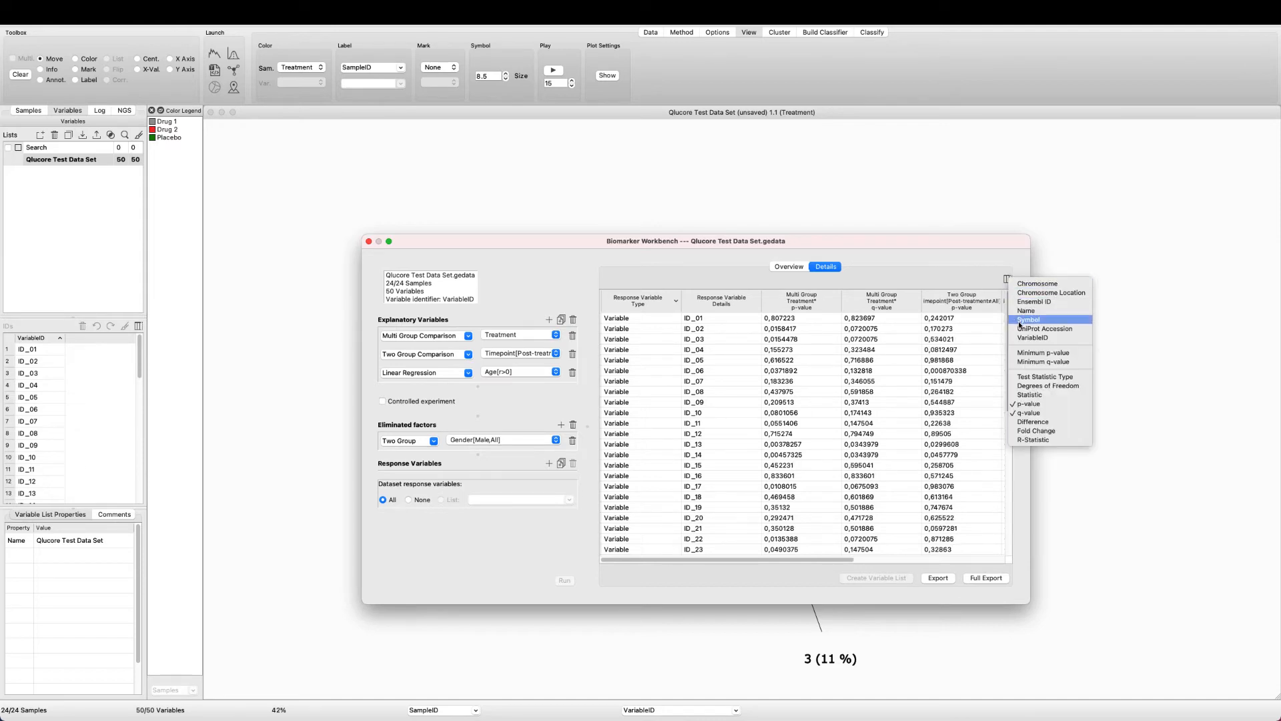
left_click(1019, 321)
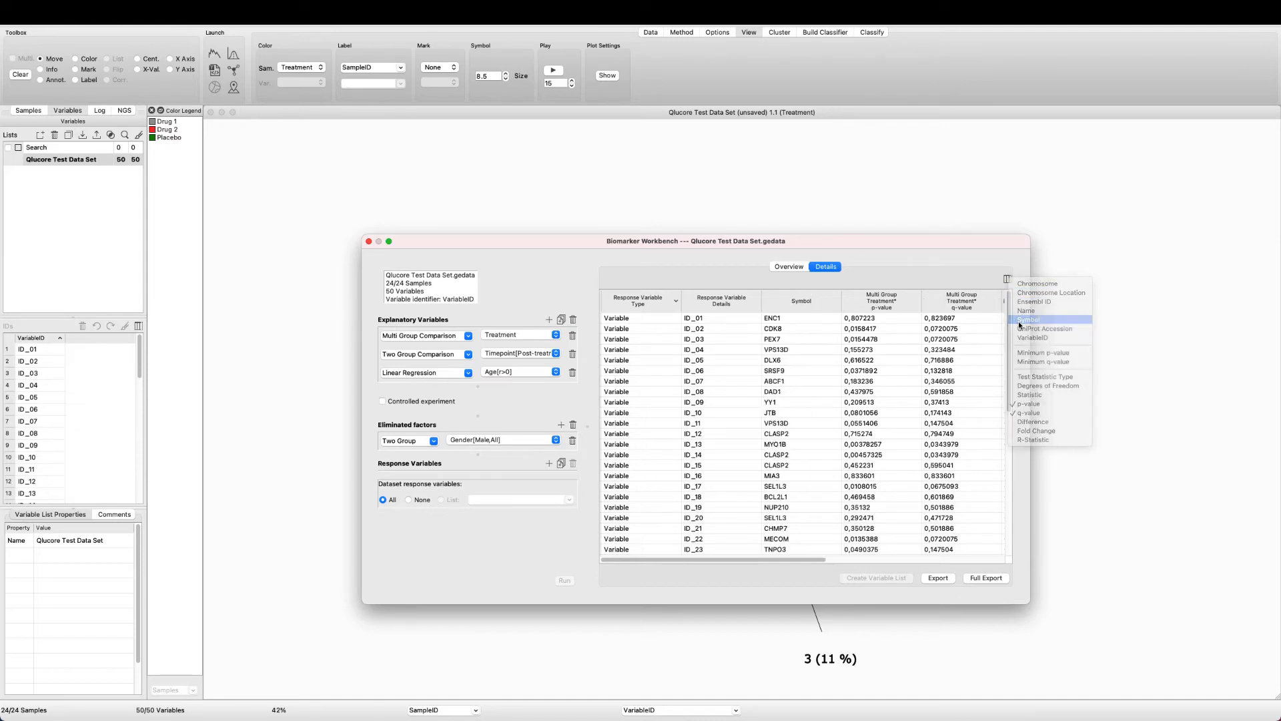
Sort the results by ascending Treatment q-value and create a variable list named GOI from the first twelve variables, ID_13 through ID_33
left_click(975, 308)
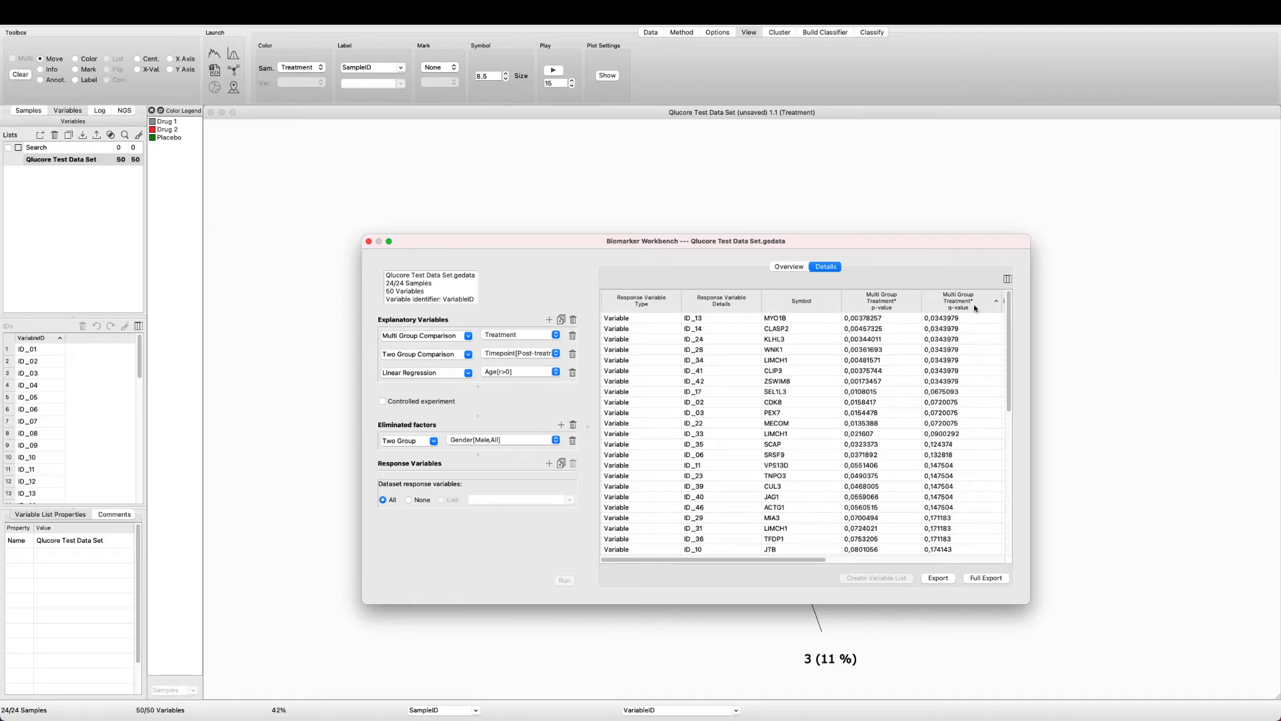
left_click(972, 318)
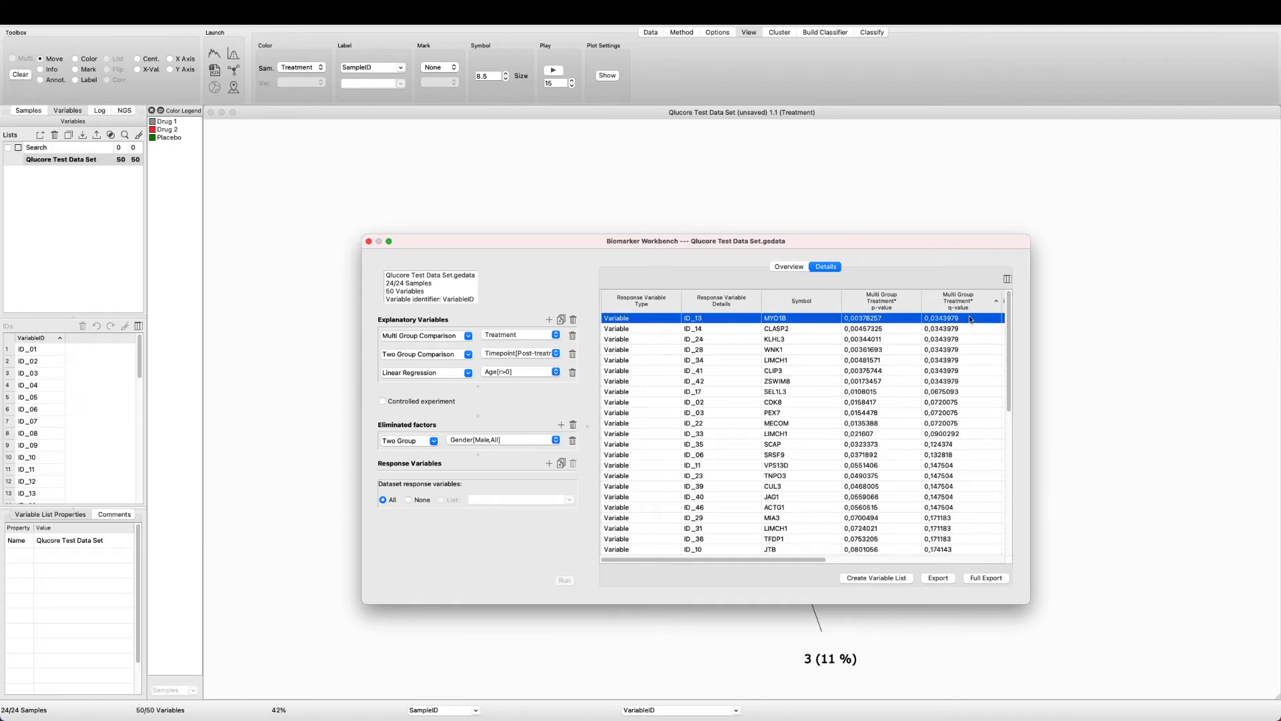
key("shift+Down")
key("shift+Down")
key("shift+Down")
key("shift+Down")
key("shift+Down")
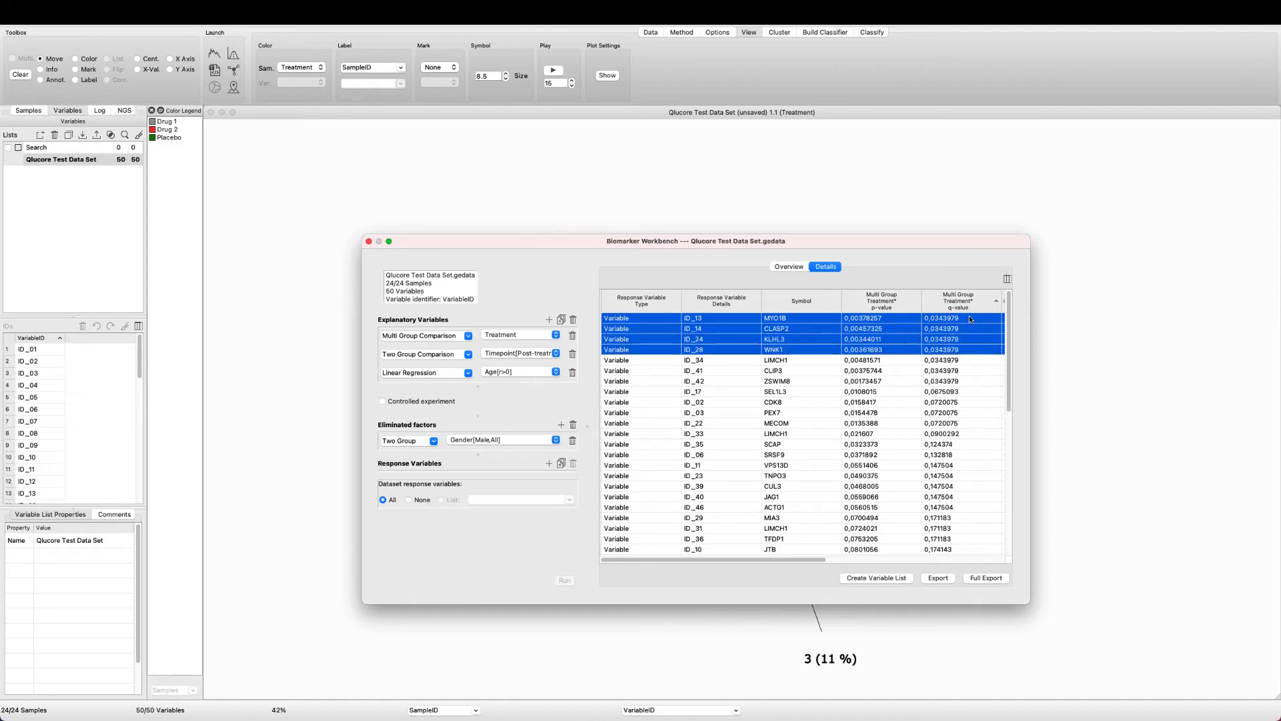
key("shift+Down")
key("shift+Down")
key("shift+Down")
key("shift+Down")
key("shift+Down")
key("shift+Down")
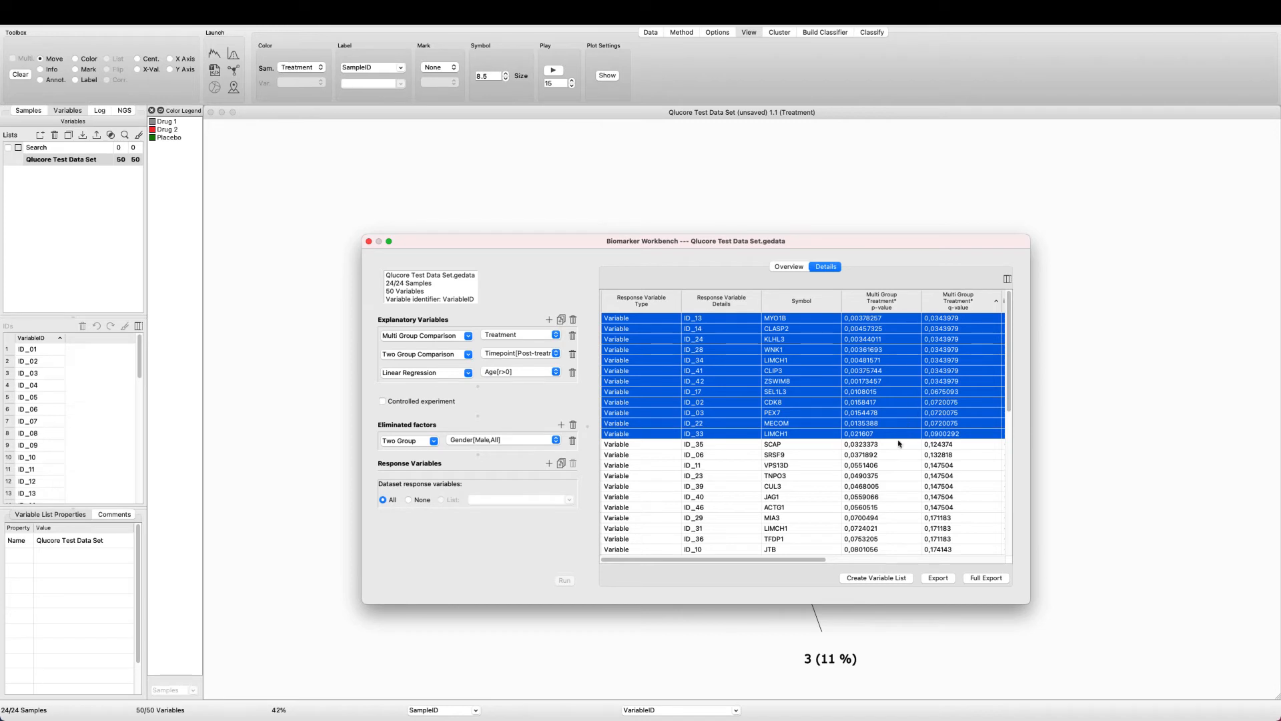
left_click(869, 579)
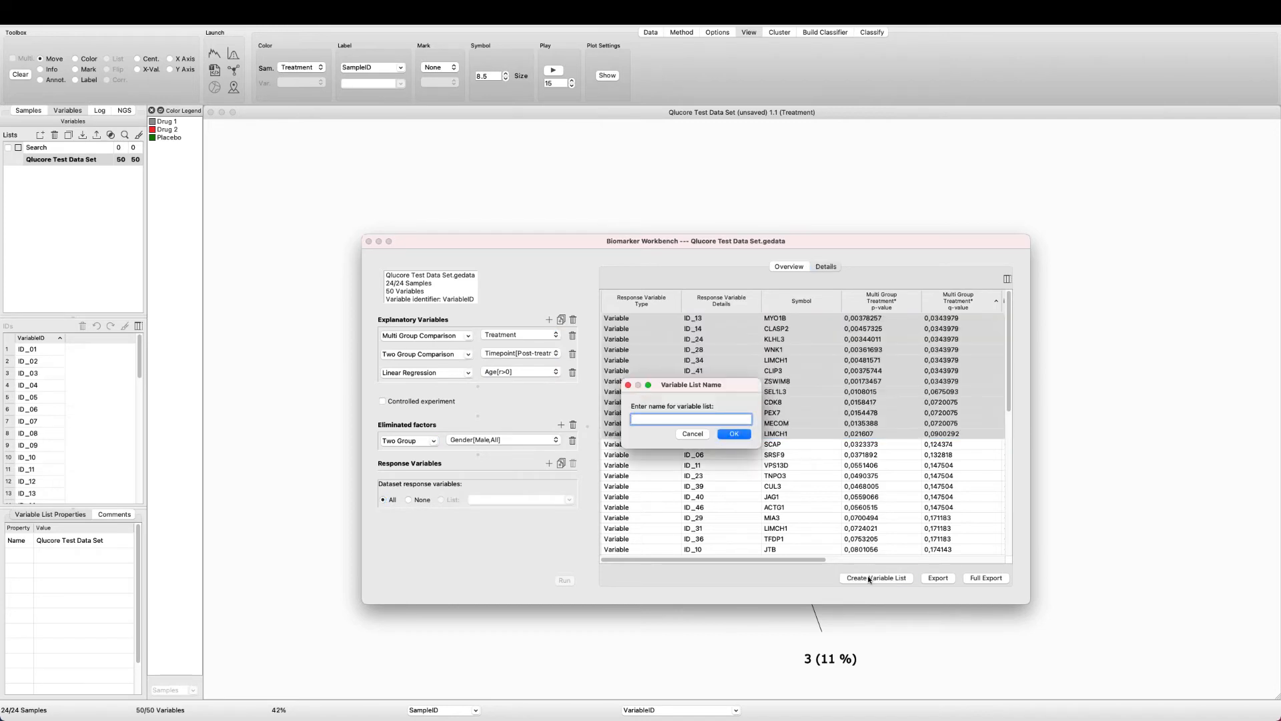
type("GOI")
left_click(737, 436)
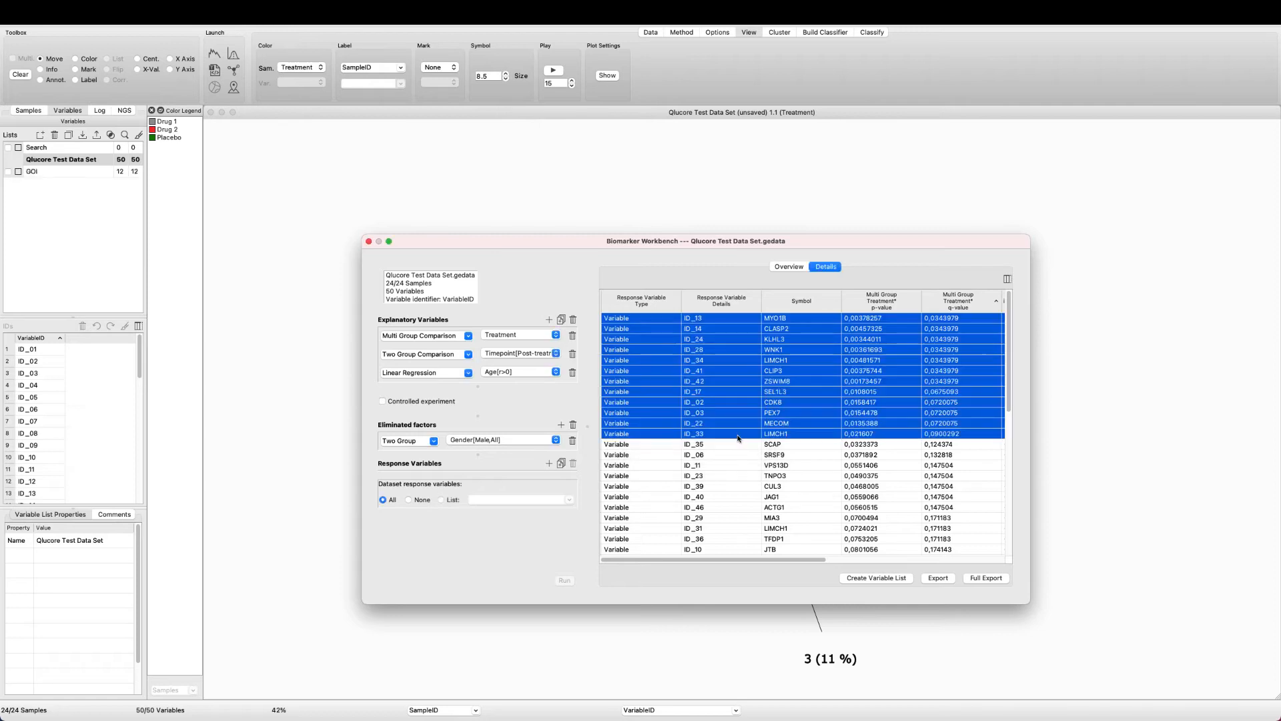
Compare how the treatment groups separate in the 3D sample plot with the GOI variable list switched on and off
left_click(48, 172)
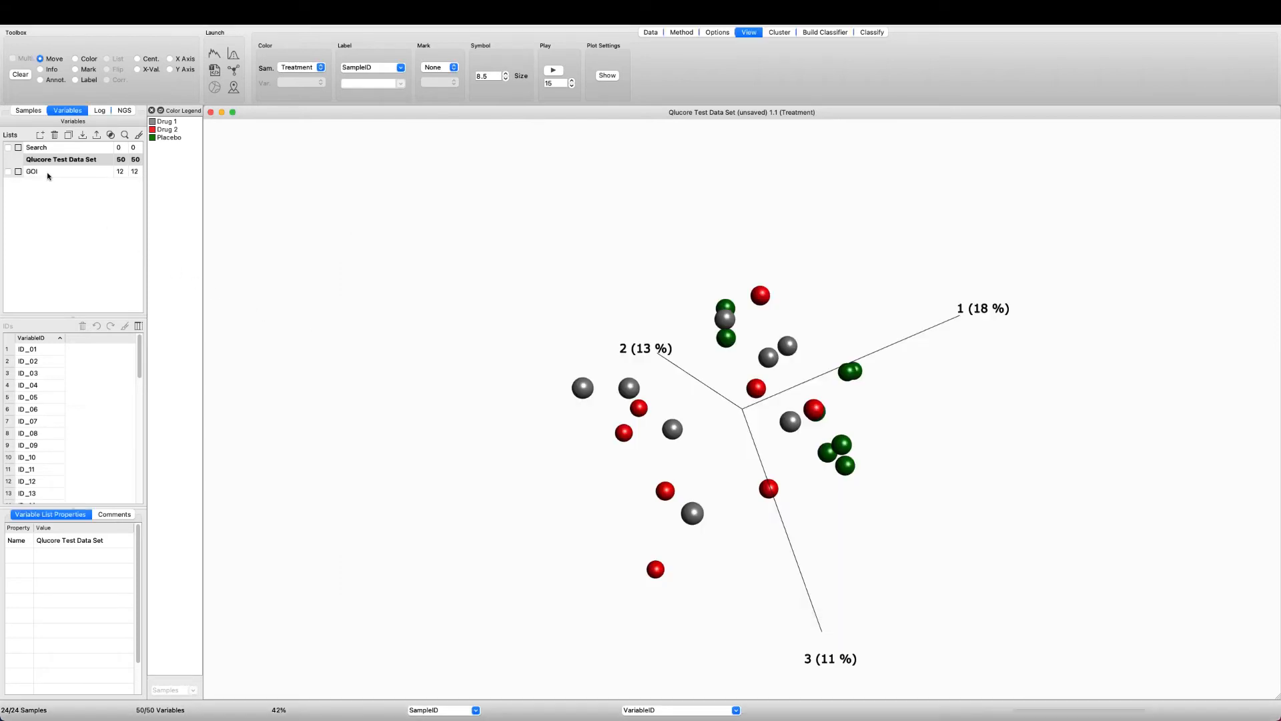
left_click(9, 173)
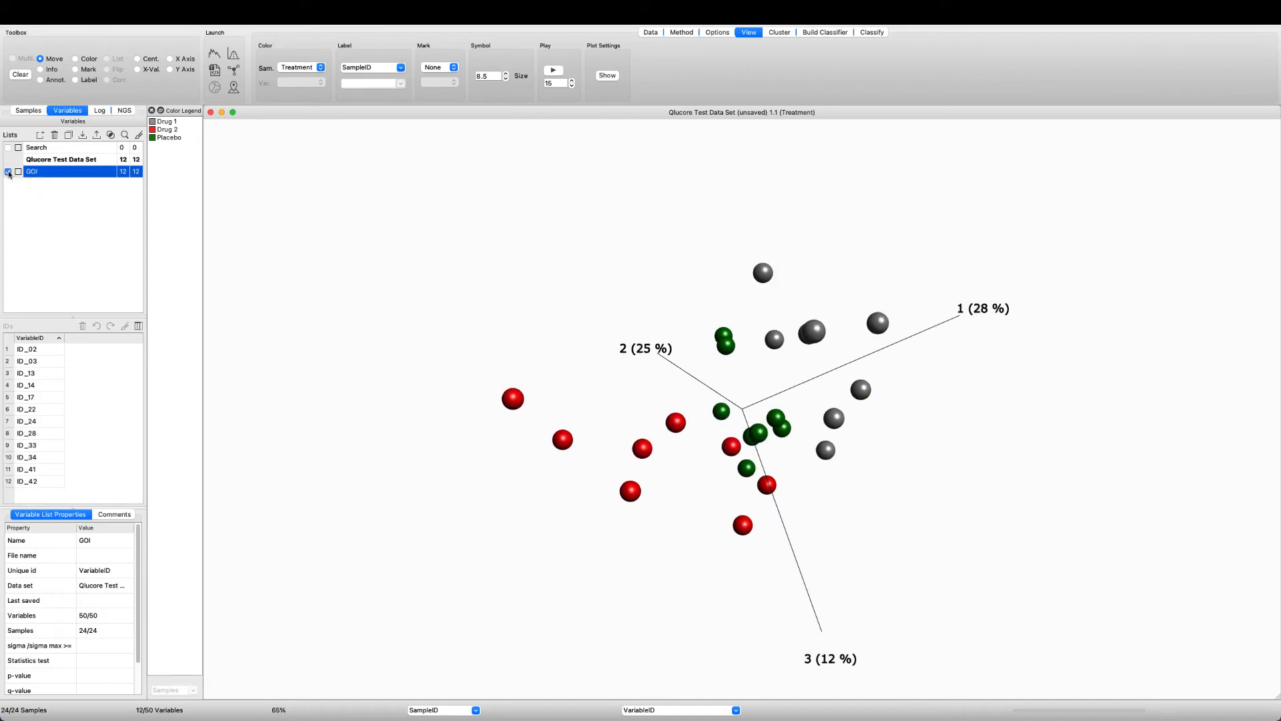
left_click_drag(883, 473, 687, 359)
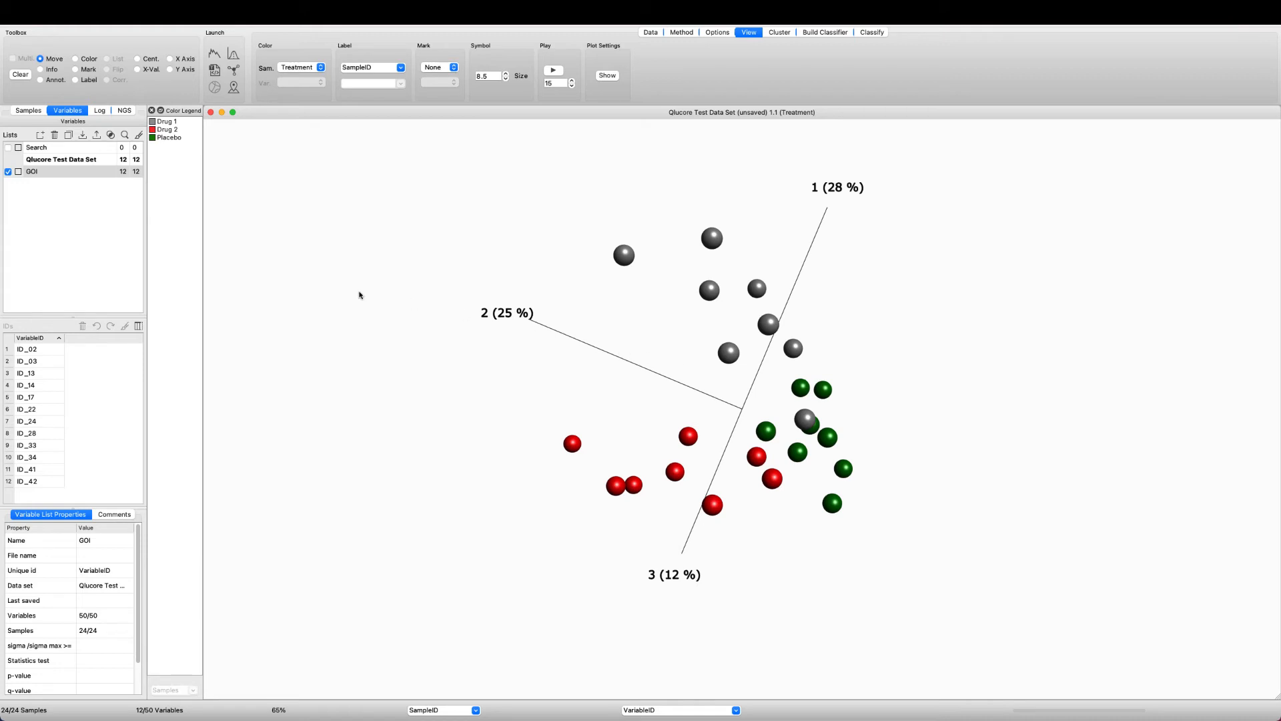
left_click(9, 176)
left_click(8, 173)
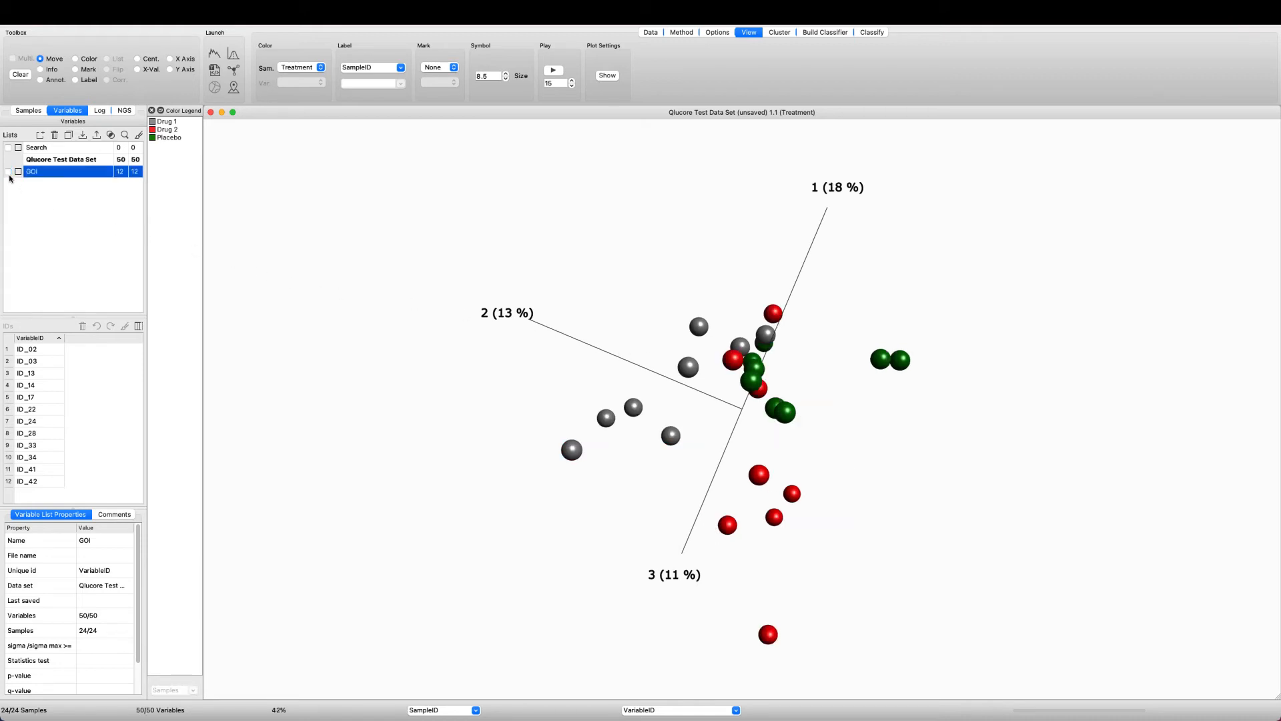
Reopen the Biomarker Workbench and remove all explanatory variables and eliminated factors from the analysis setup
left_click(233, 90)
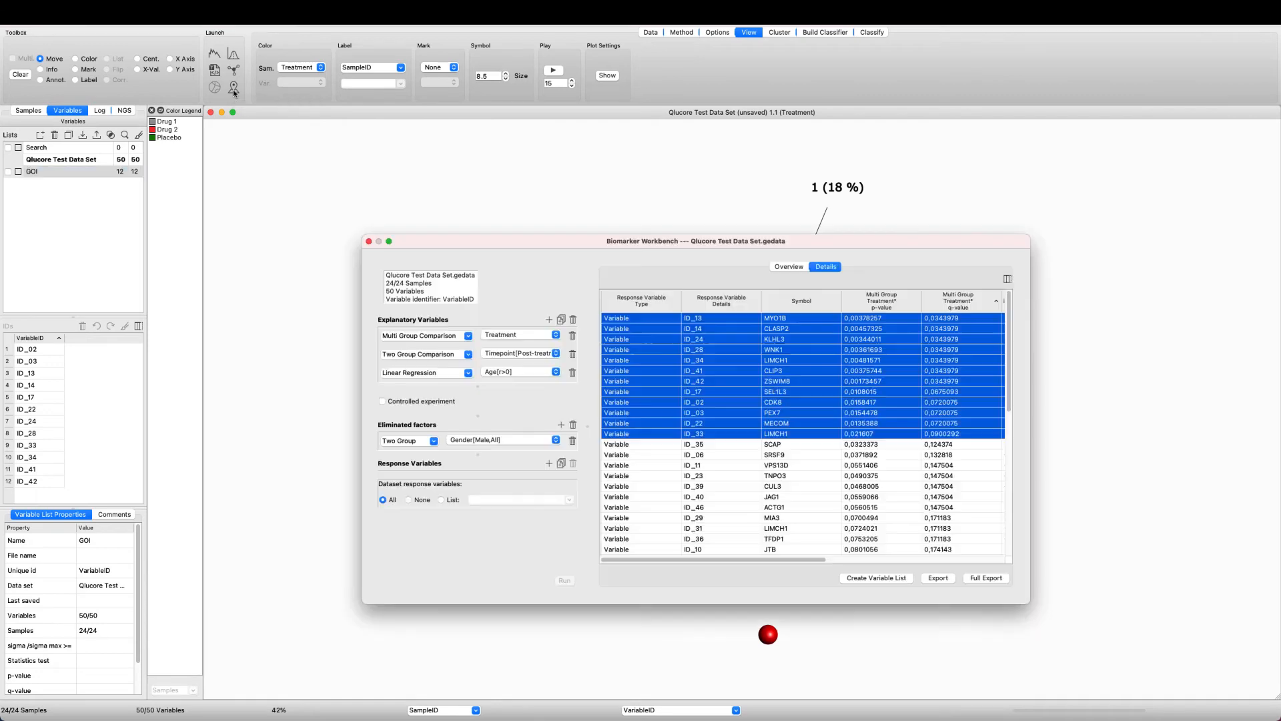
left_click(573, 320)
left_click(732, 436)
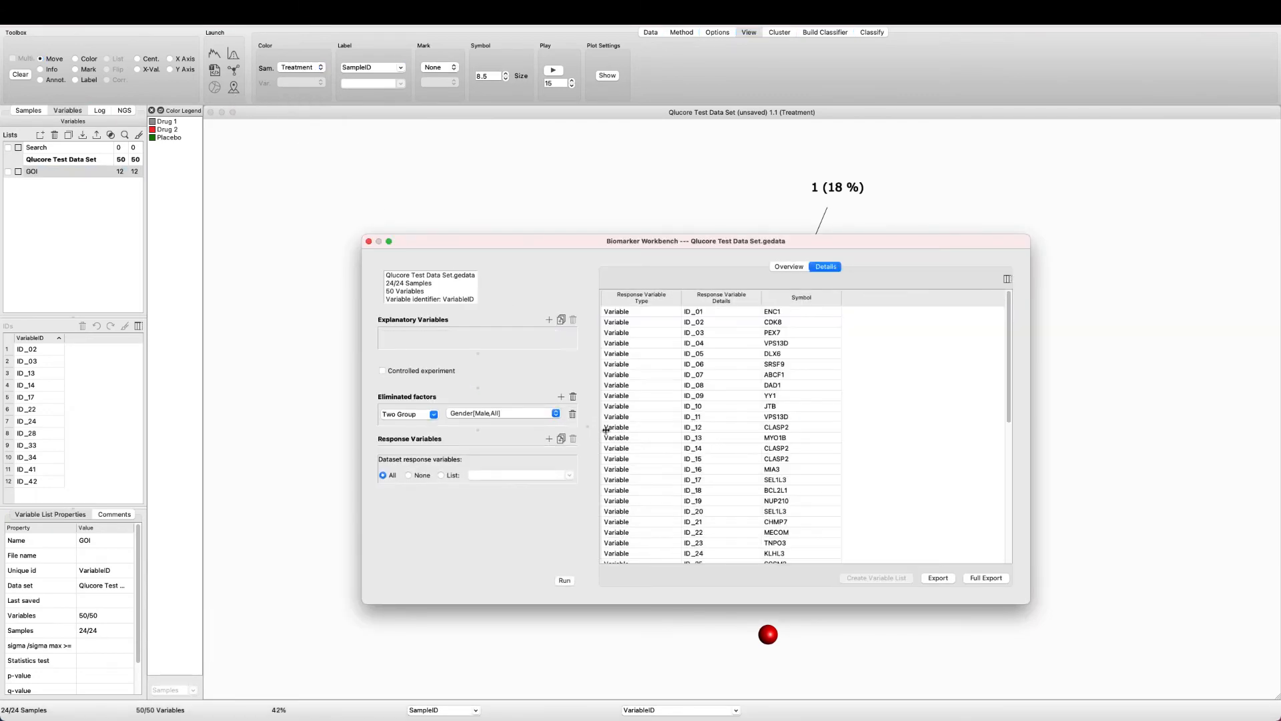
left_click(574, 396)
left_click(742, 439)
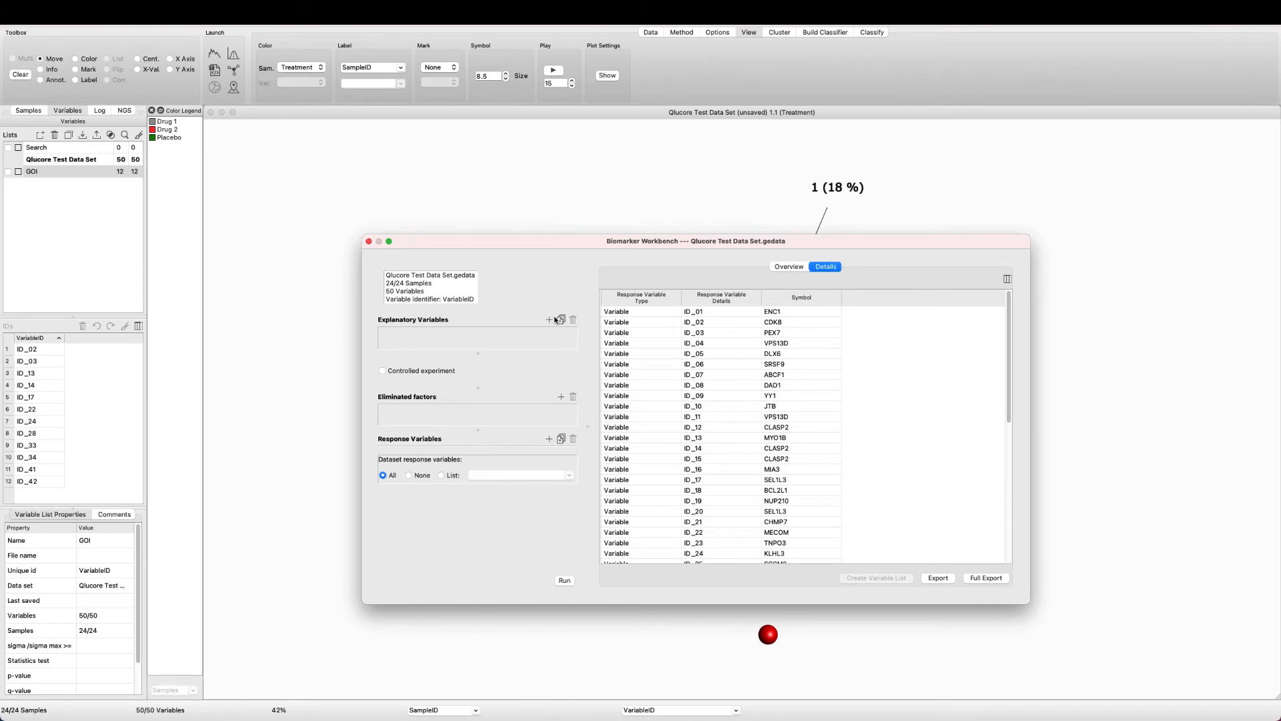
Show the results overview and add a Multi Group Comparison explanatory variable on Treatment
left_click(785, 268)
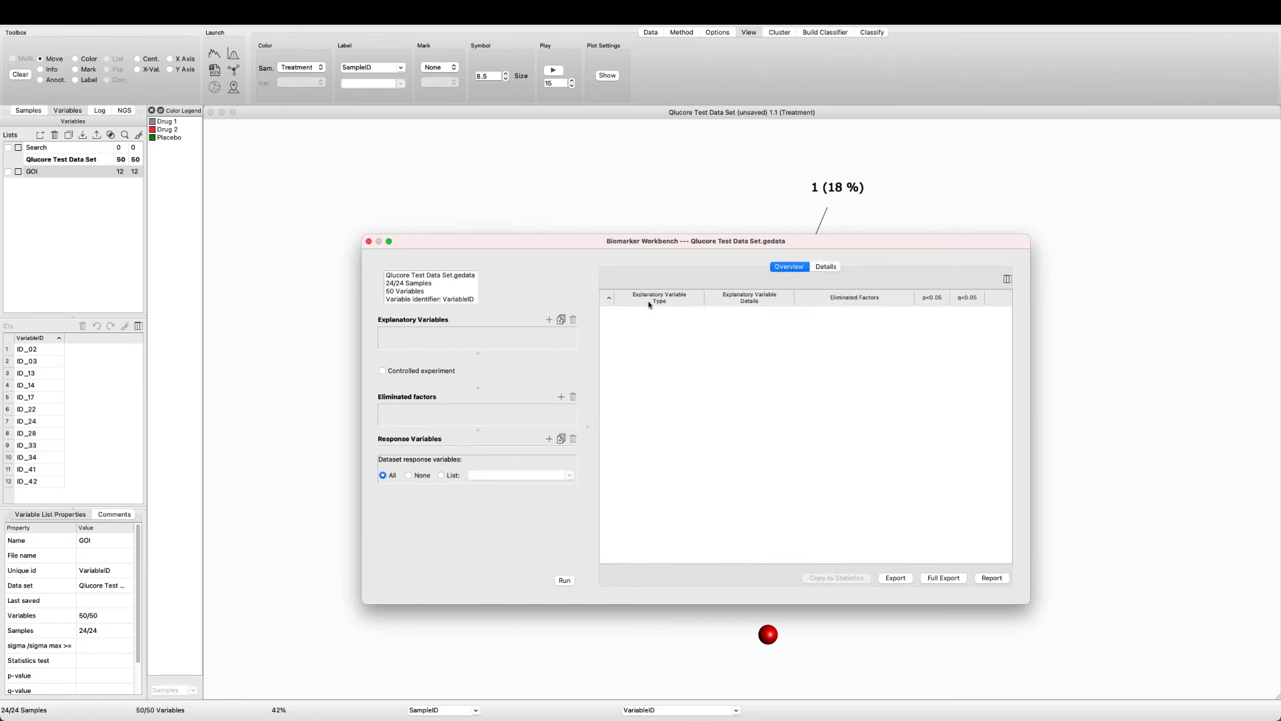
left_click(550, 320)
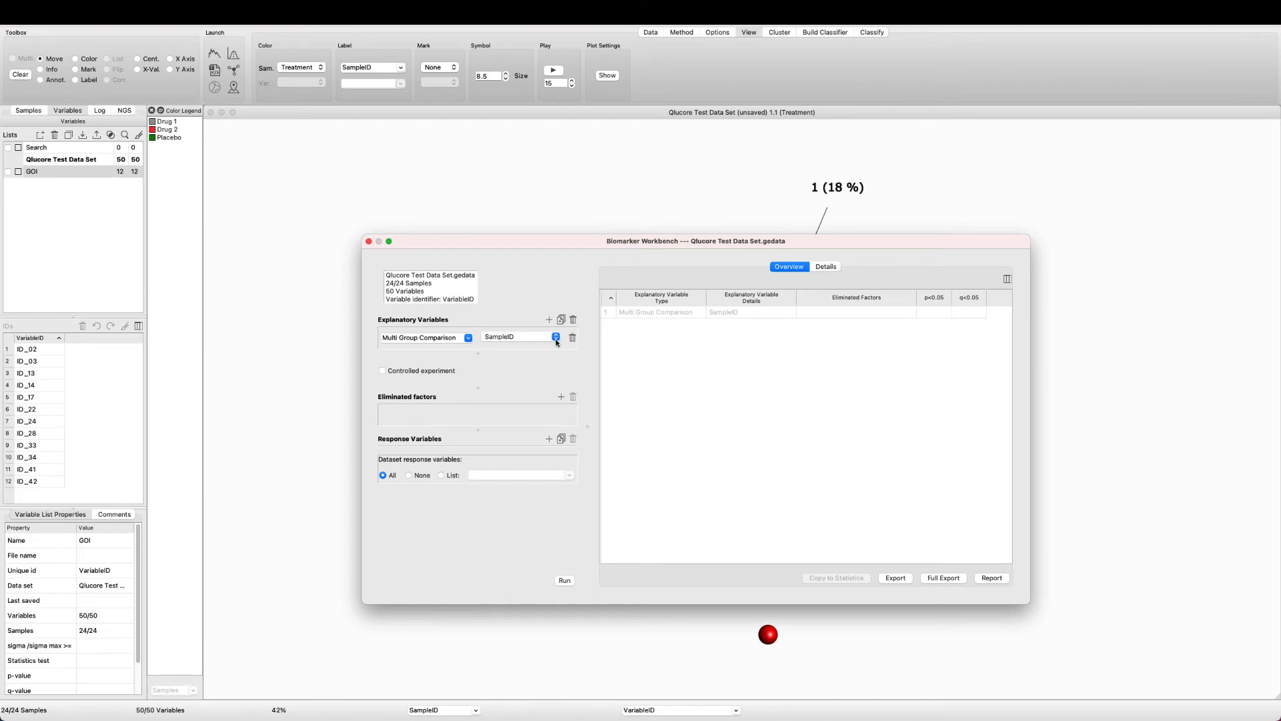
left_click(556, 337)
left_click(569, 357)
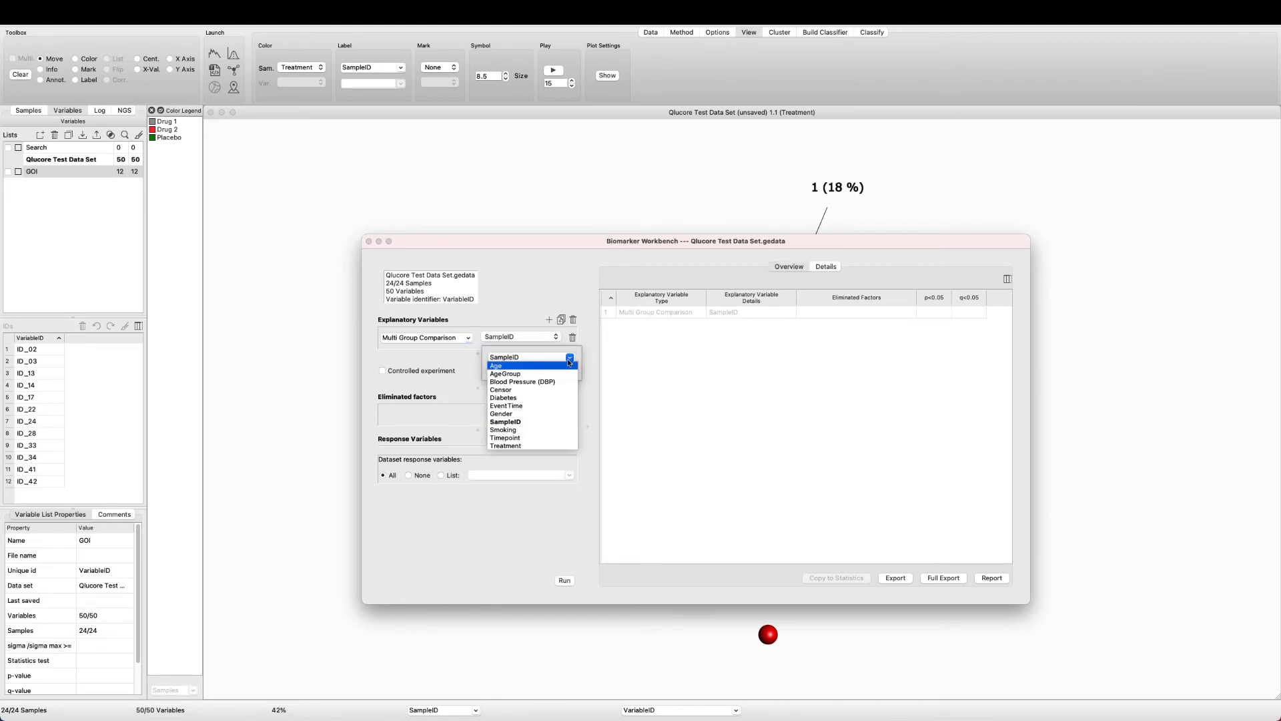
left_click(522, 446)
left_click(522, 449)
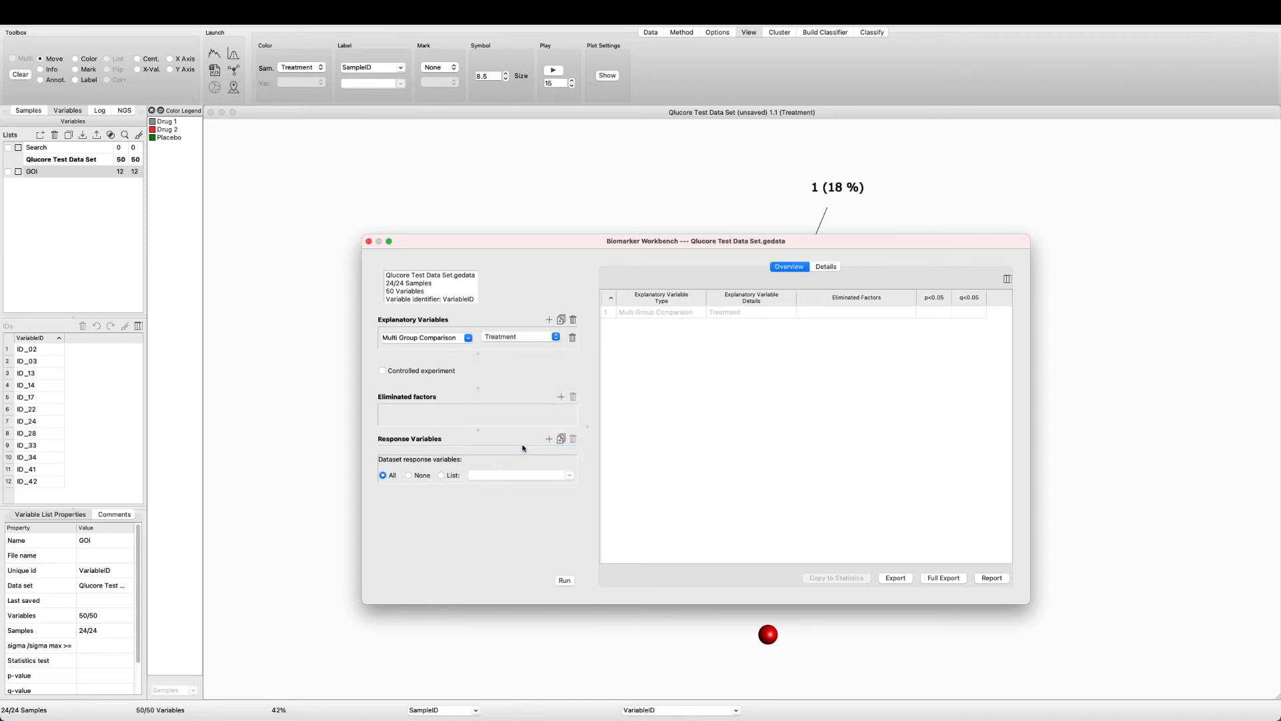
Add all suggested annotations, Age through Timepoint, as response variables, set dataset response variables to None and run the analysis
left_click(561, 440)
left_click(572, 579)
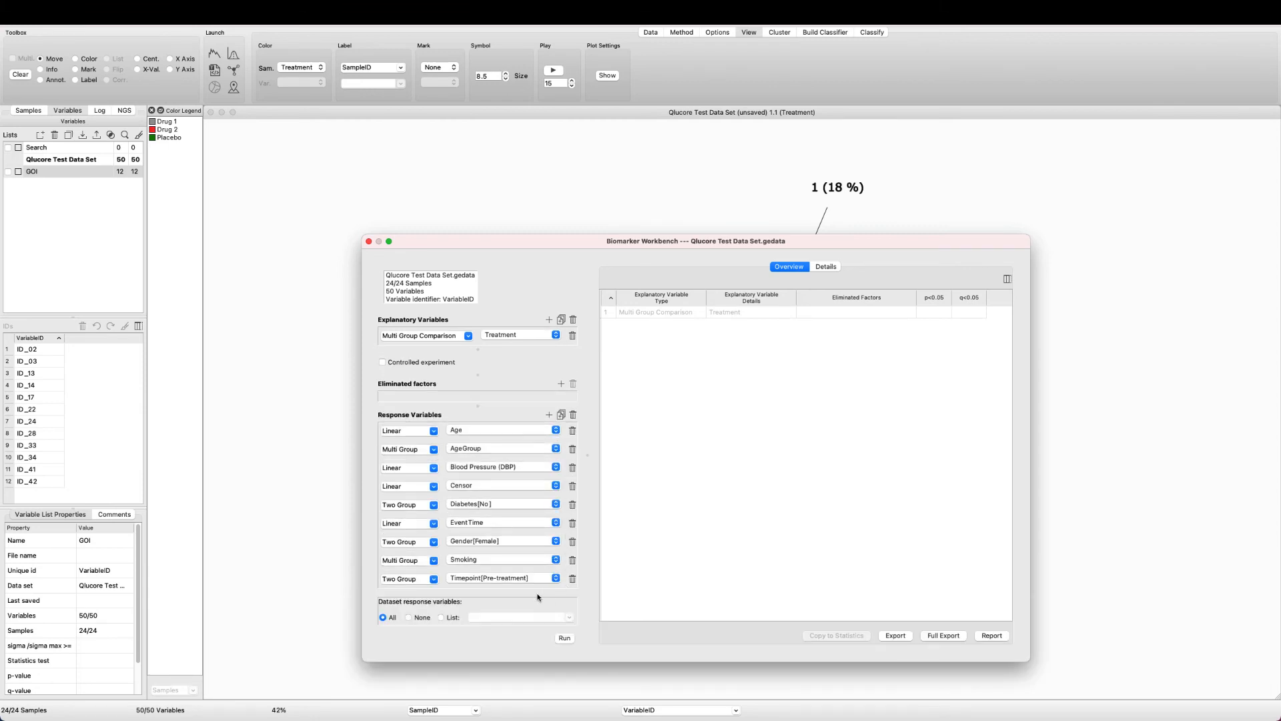
left_click(409, 618)
left_click(562, 638)
Show the detailed results sorted by ascending Treatment q-value and select the Smoking and Diabetes[No] rows
left_click(824, 265)
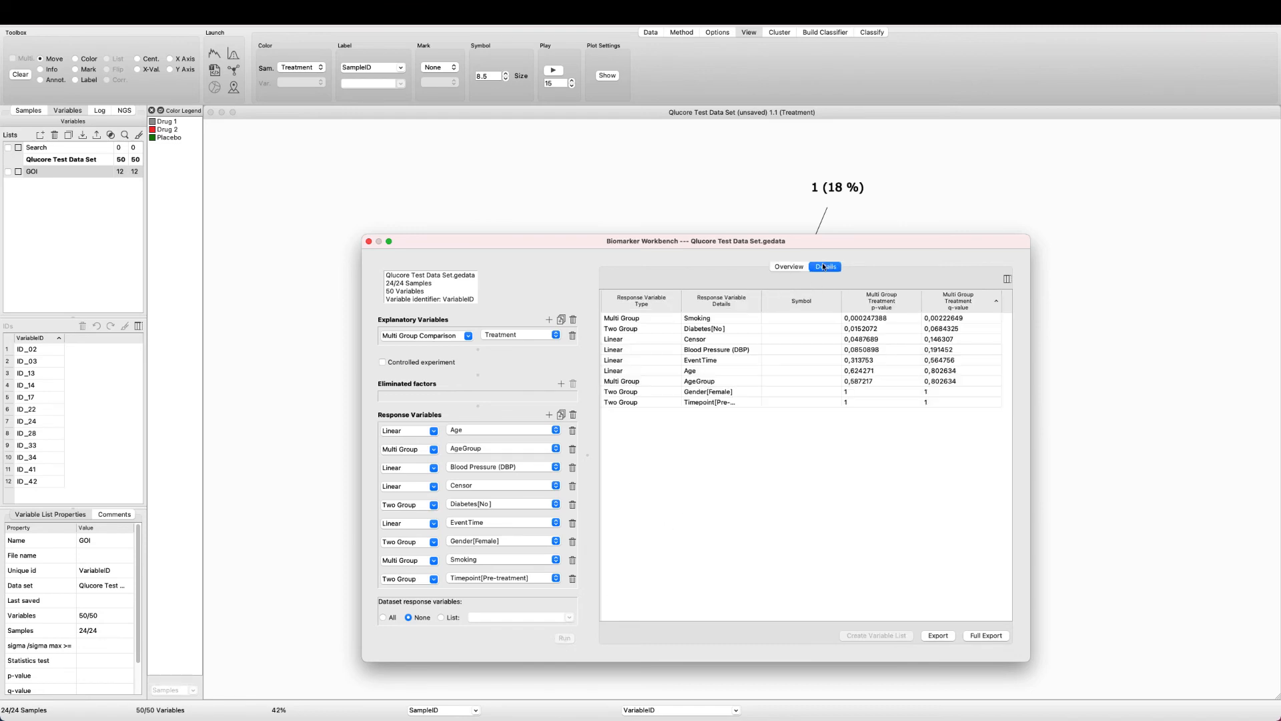
left_click(937, 301)
left_click(940, 305)
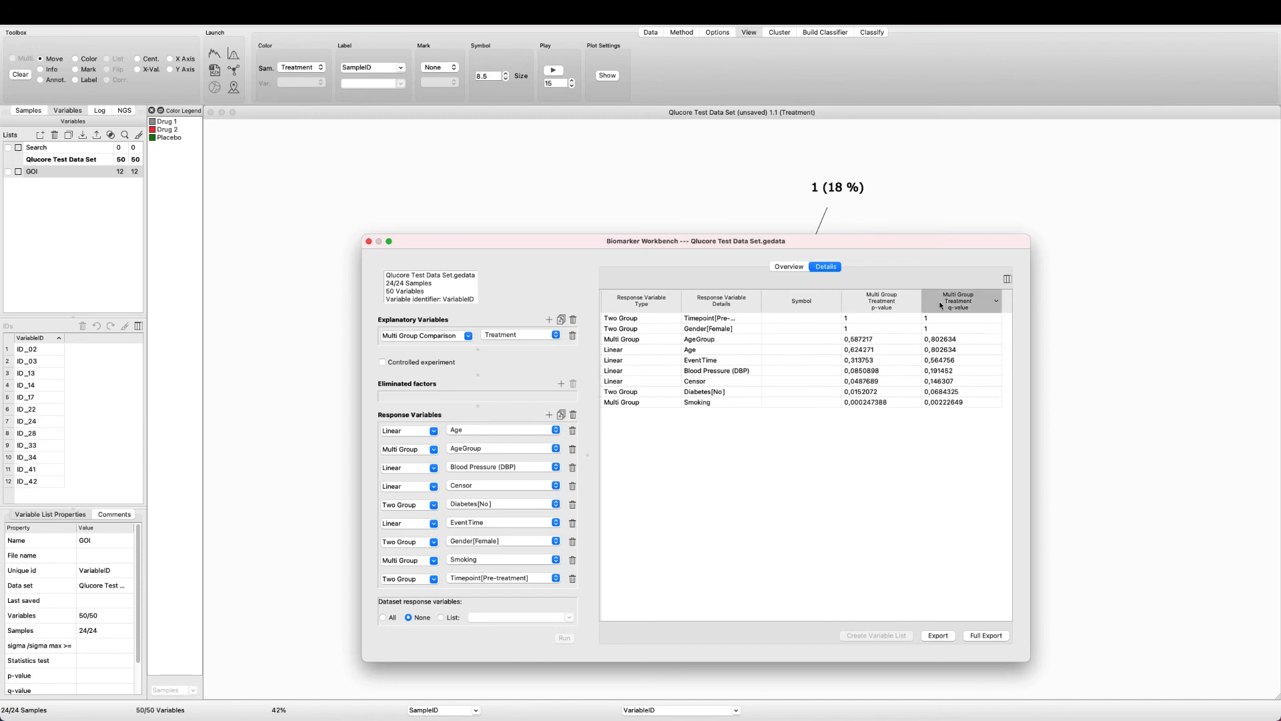
left_click(942, 318)
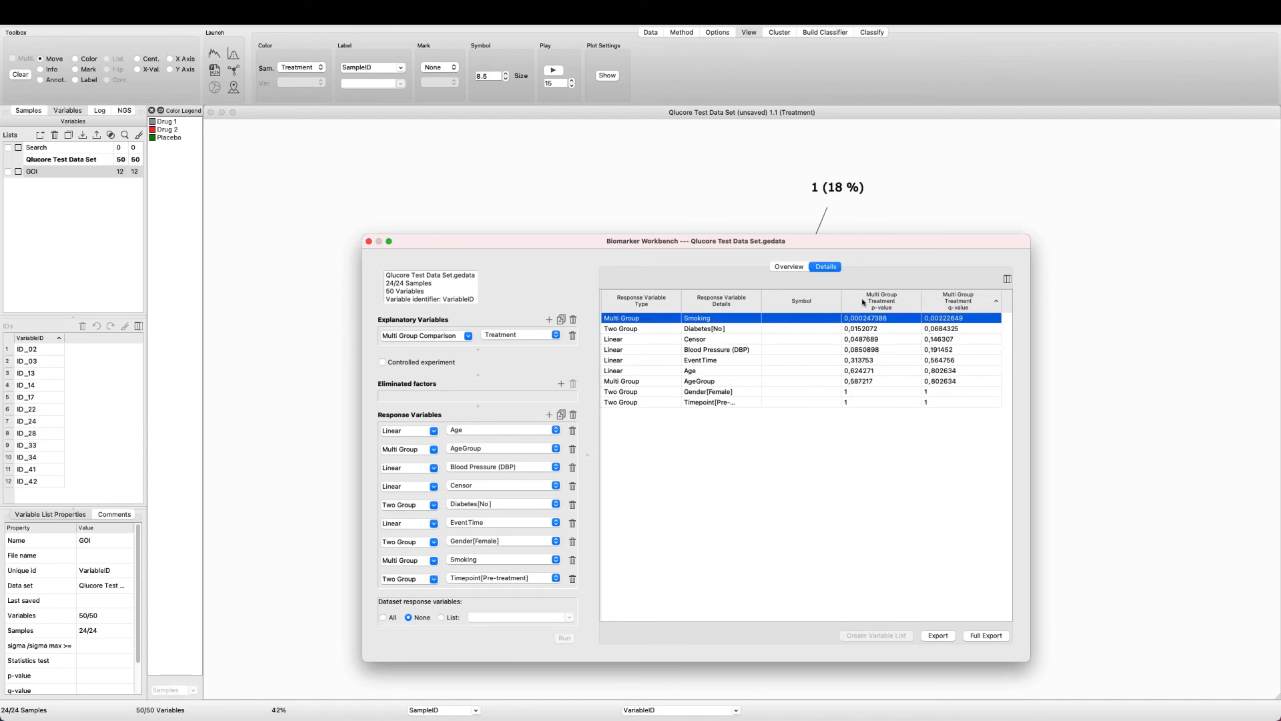
key("shift+Down")
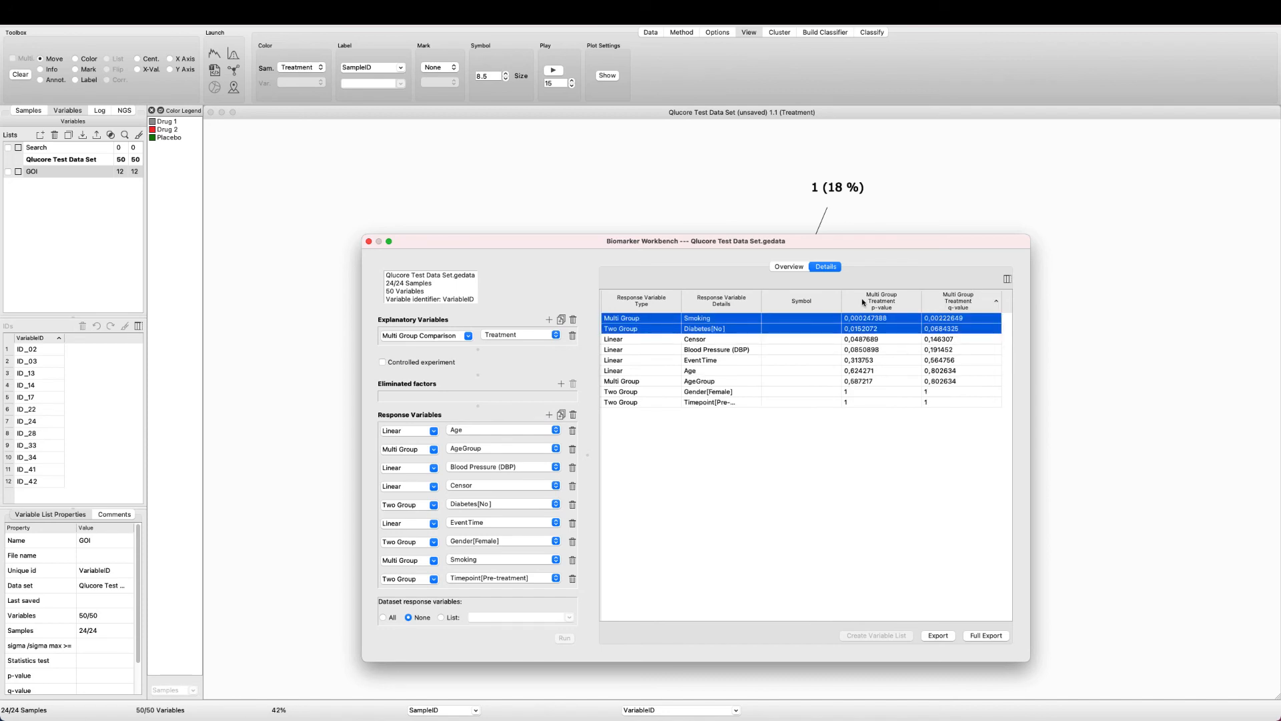